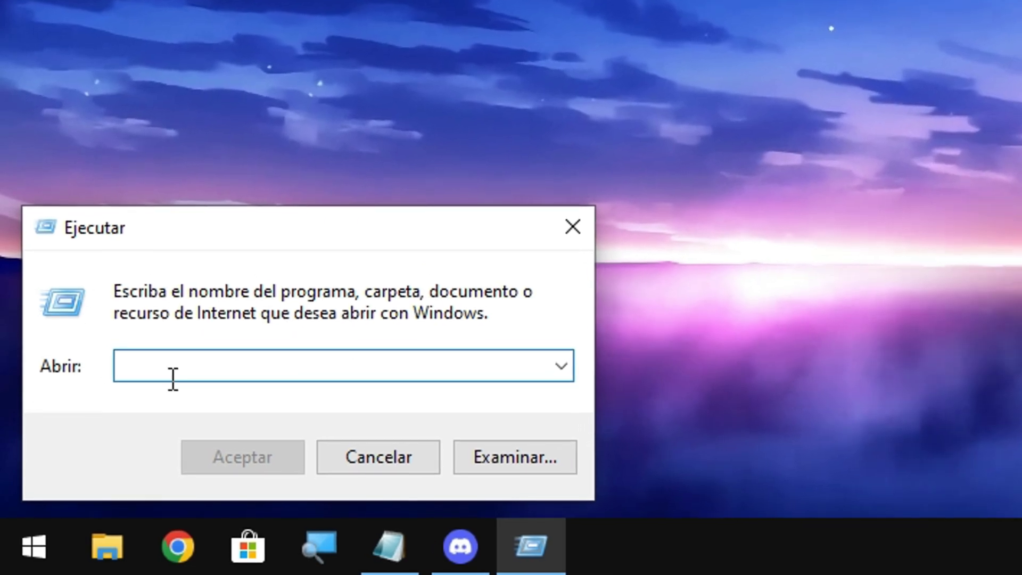
Search for regedit and launch Editor del Registro from the Start search results.
type("regedi")
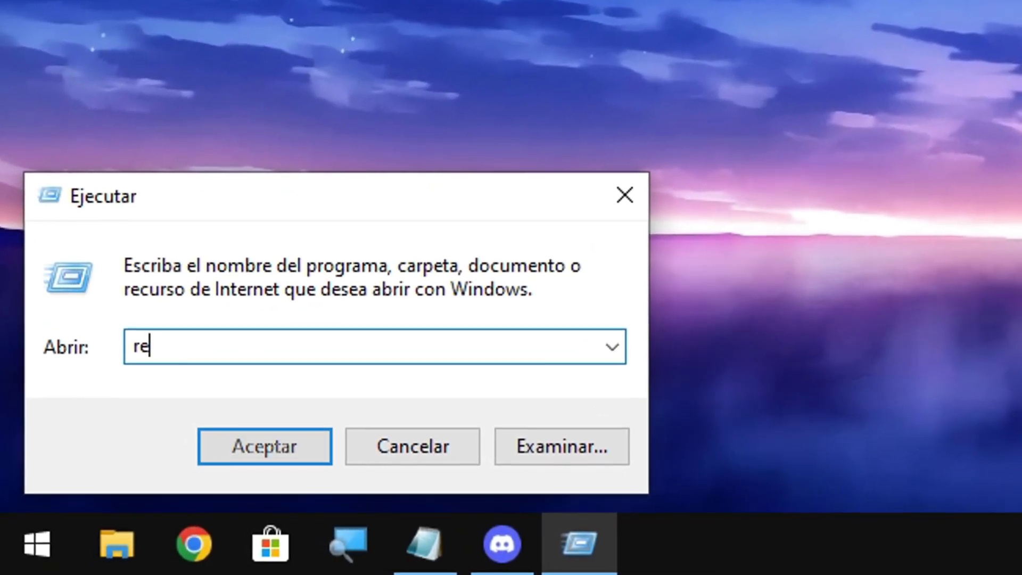
type("t")
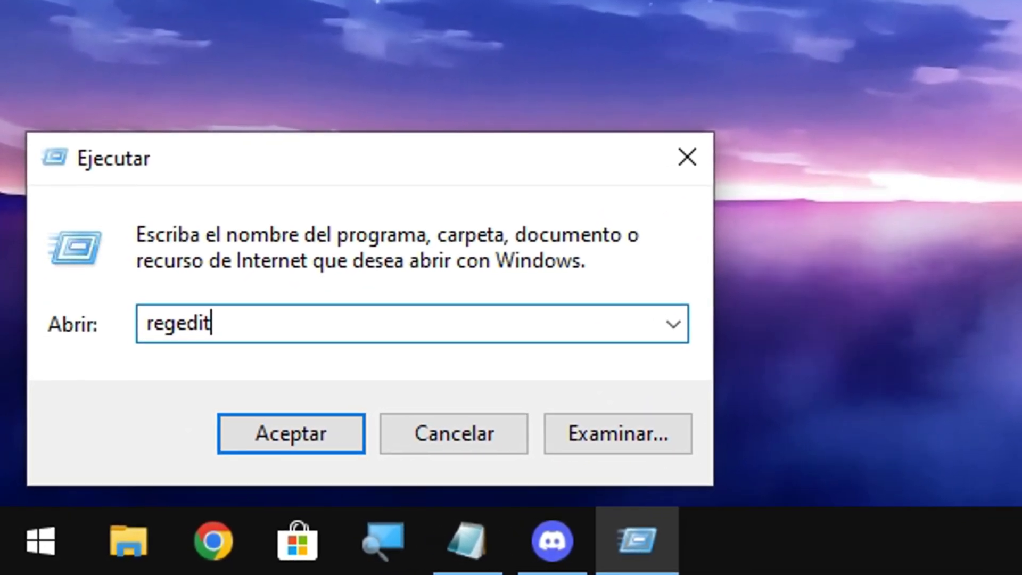
key("Return")
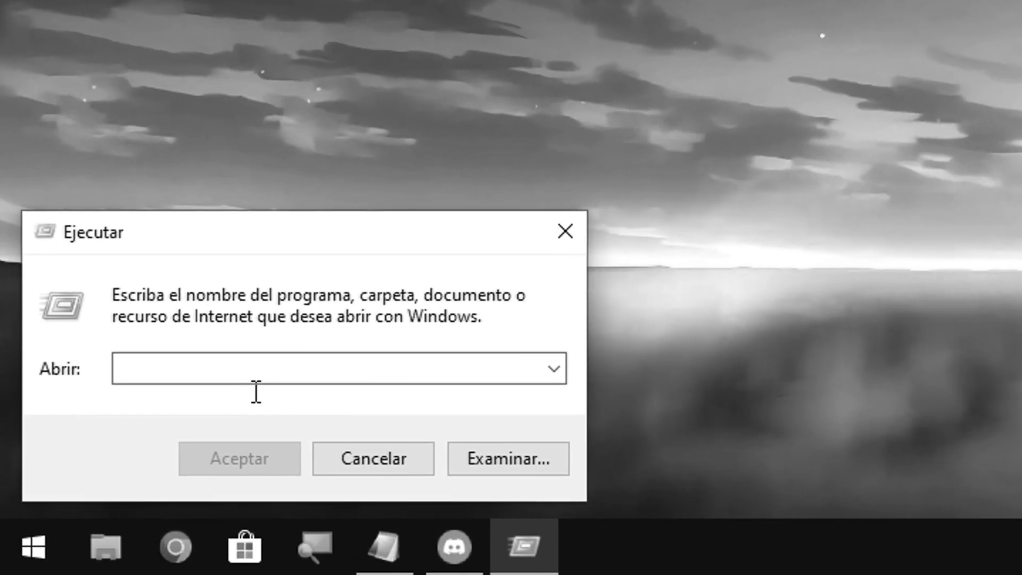
type("reg")
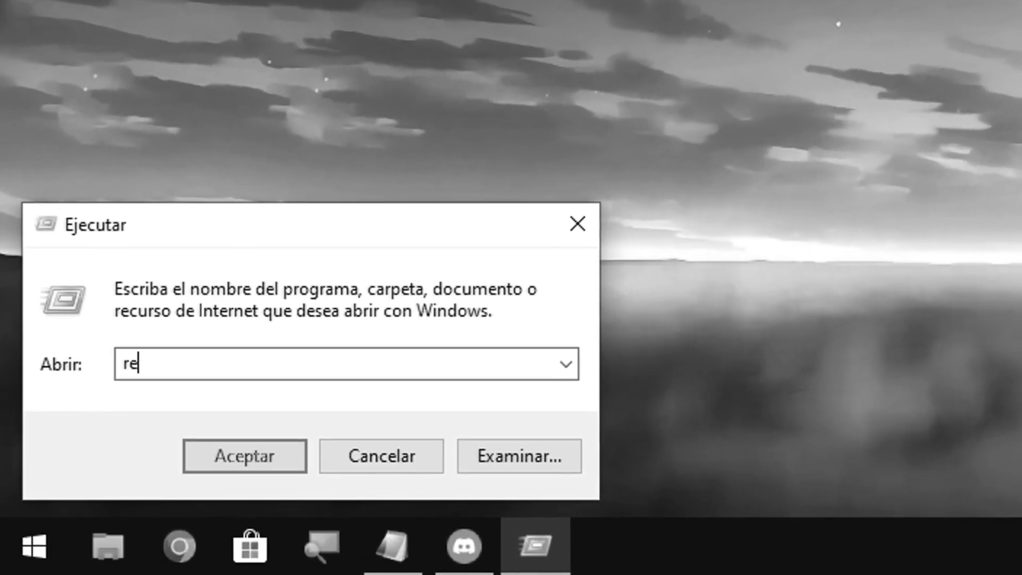
type("edit")
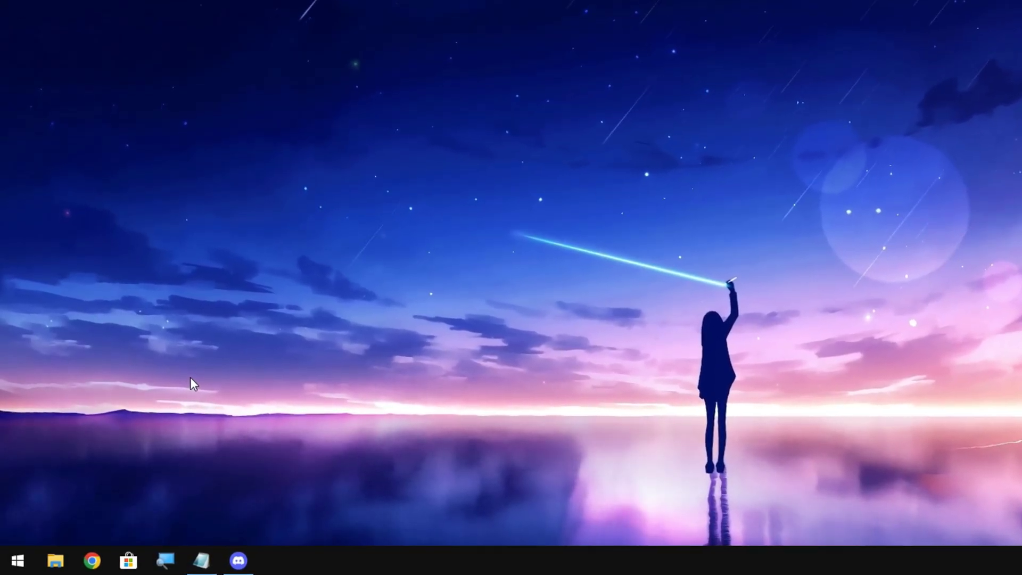
left_click(6, 557)
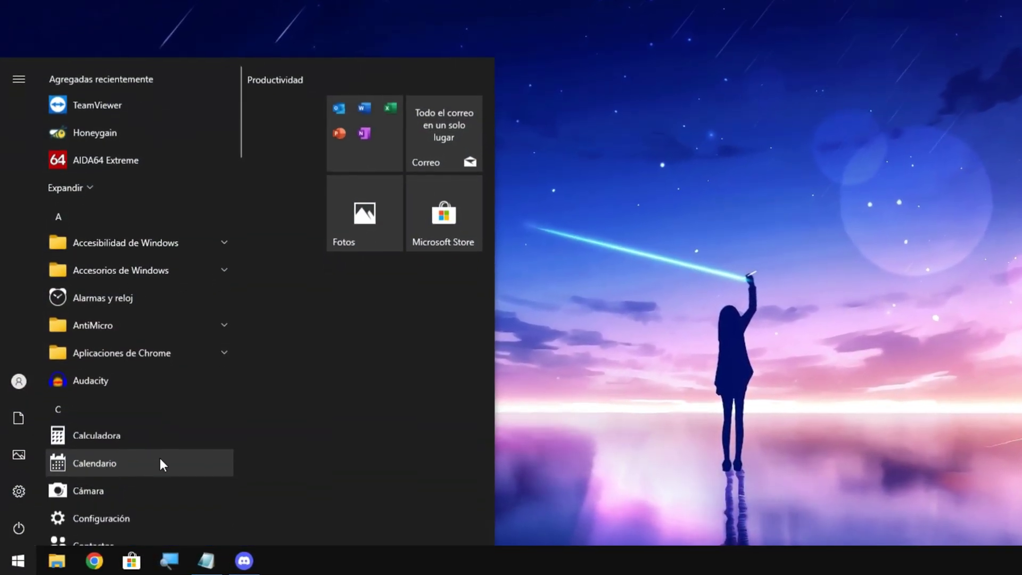
type("regedi")
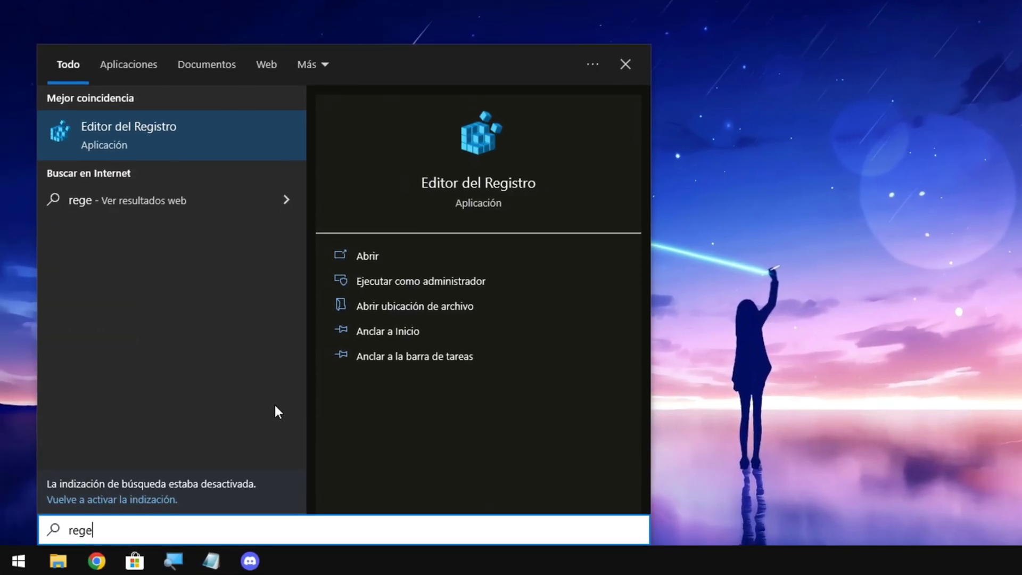
type("t")
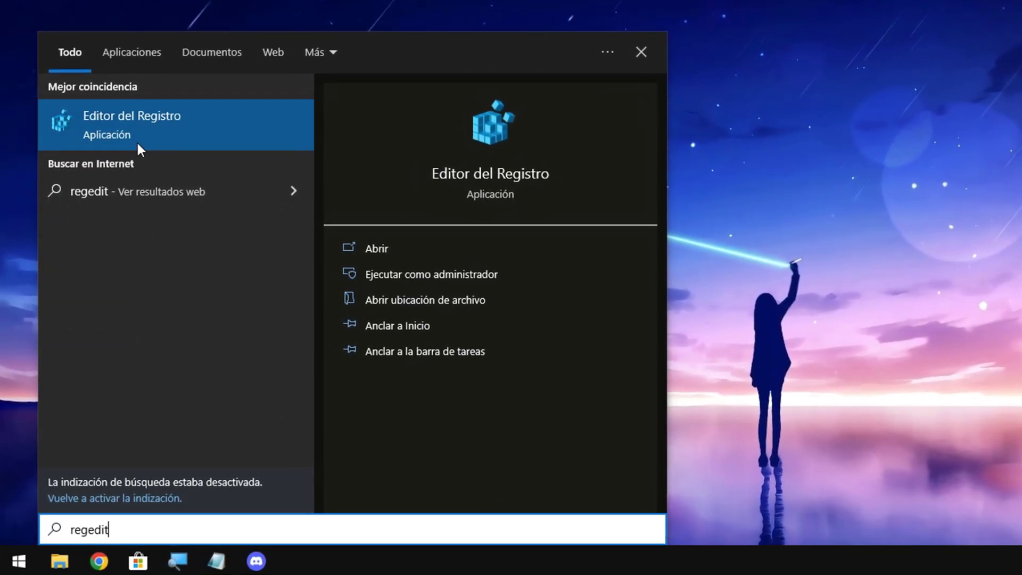
left_click(147, 127)
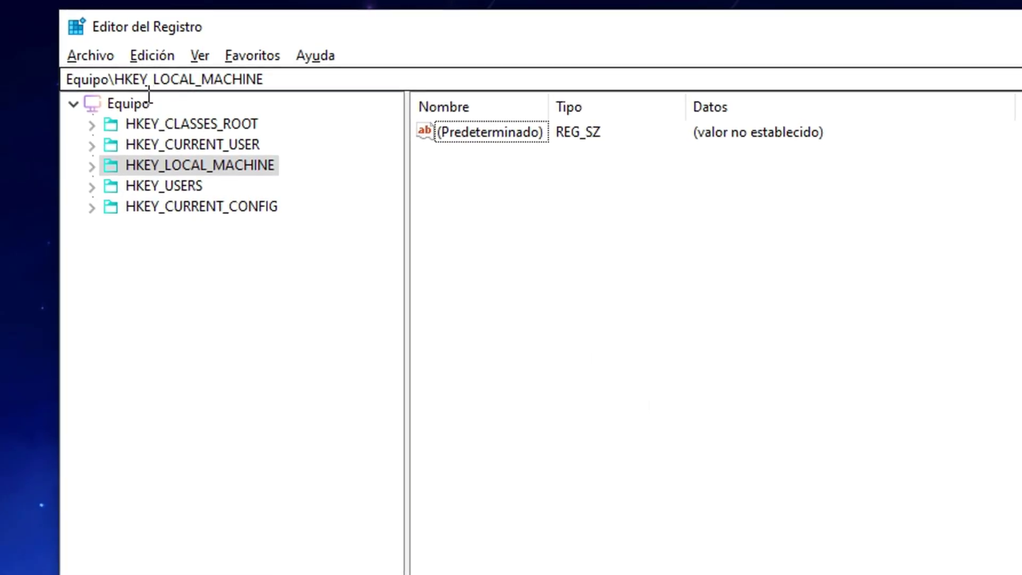
Replace the address-bar path with the pasted GraphicsDrivers key path.
left_click(77, 83)
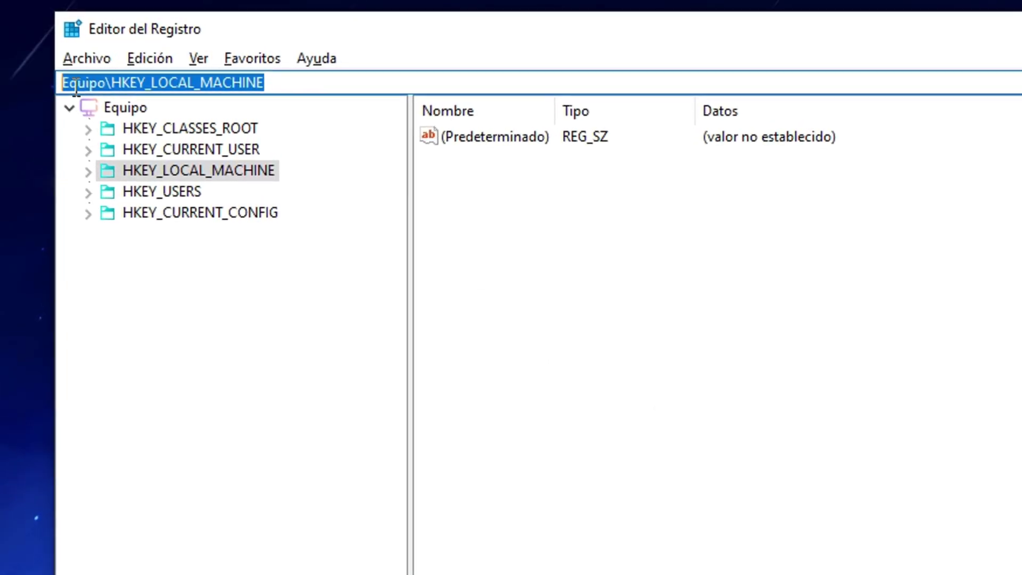
key("BackSpace")
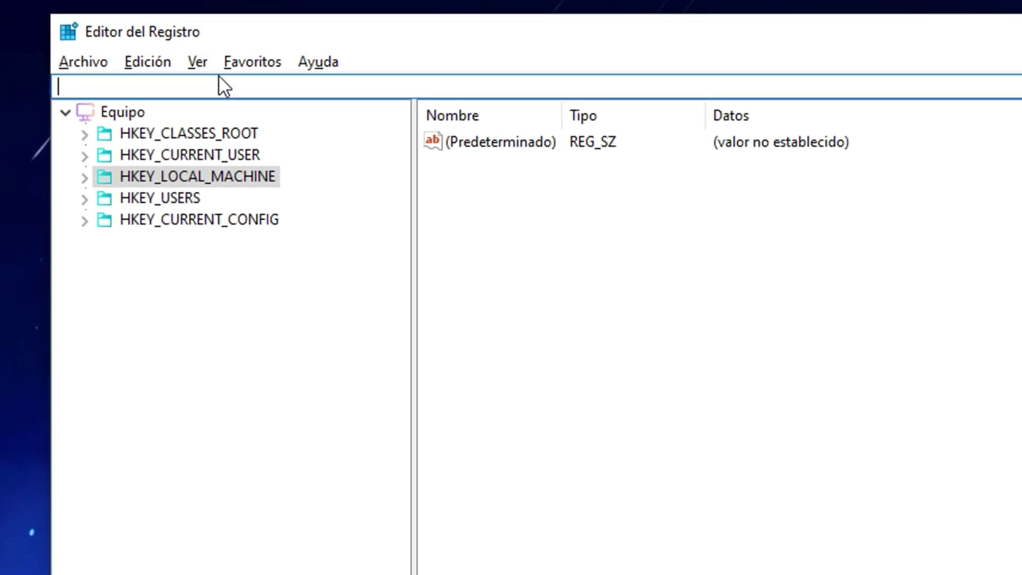
right_click(189, 95)
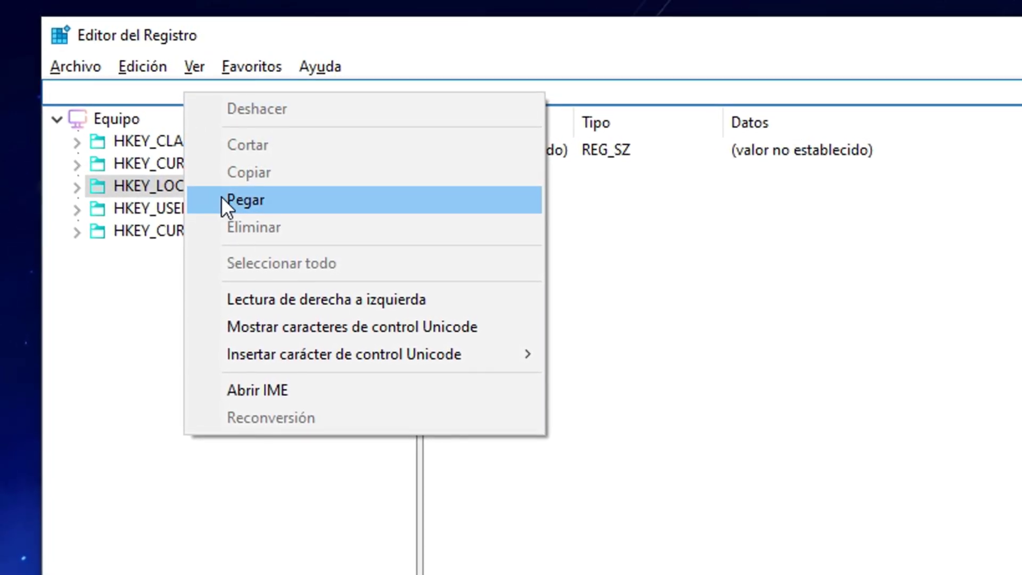
left_click(221, 200)
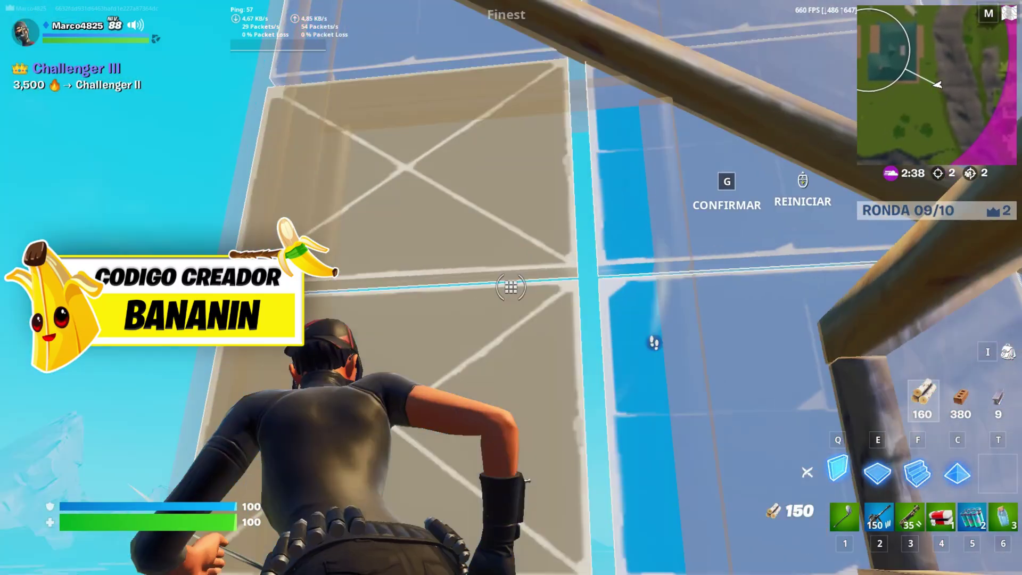
Build wood and brick pieces, breaking a wooden structure with the pickaxe in between.
key("g")
left_click(511, 287)
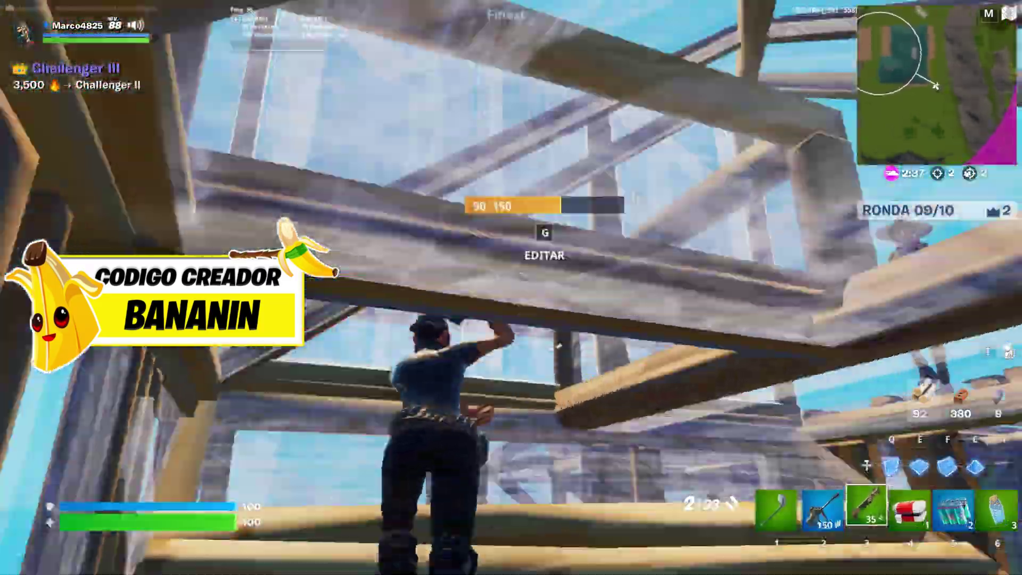
key("1")
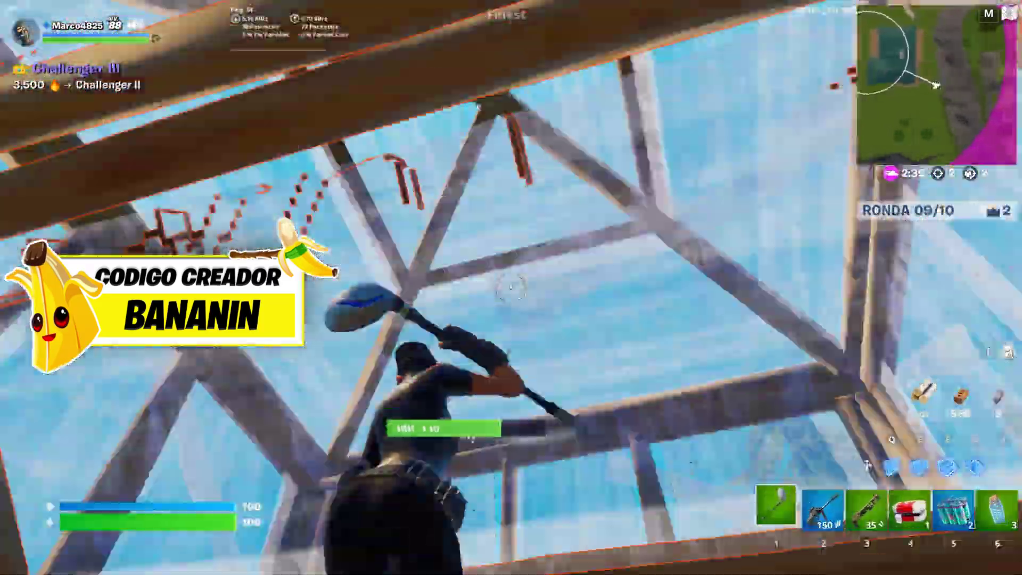
left_click(511, 288)
left_click(511, 287)
key("q")
left_click(512, 288)
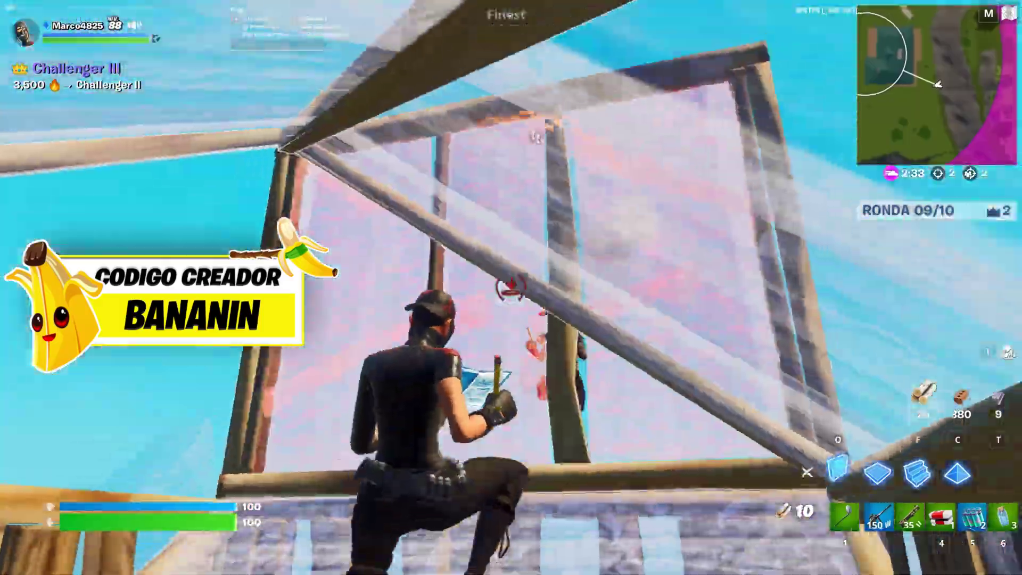
left_click(511, 287)
key("q")
left_click(511, 288)
Shoot the opponent with the shotgun, place cover, then finish them with the rifle.
key("g")
key("3")
left_click(511, 288)
key("q")
left_click(512, 287)
key("g")
key("2")
left_click(511, 287)
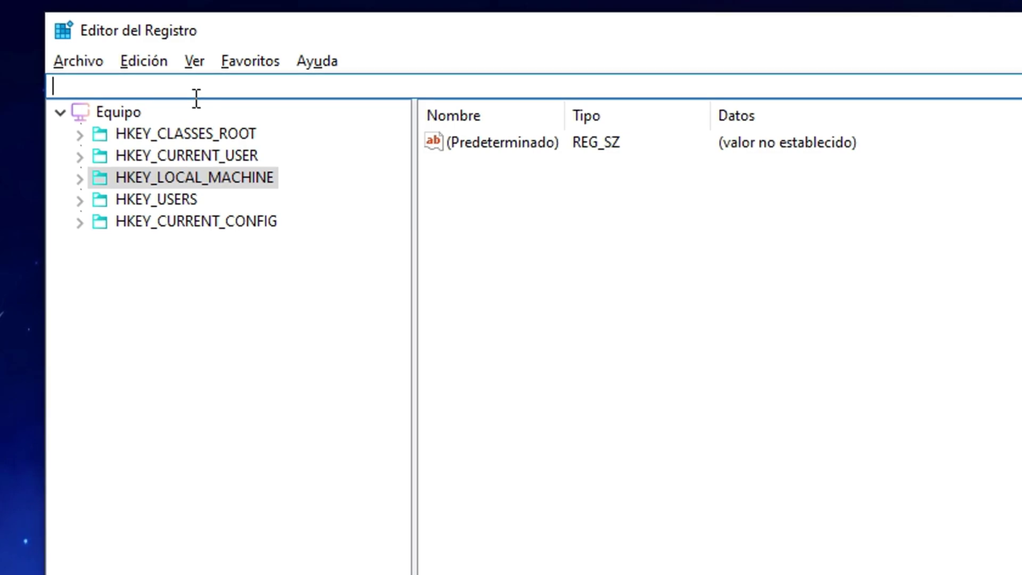
Paste HKEY_LOCAL_MACHINE\SYSTEM\CurrentControlSet\Control\GraphicsDrivers into the address bar and go to that key.
right_click(184, 86)
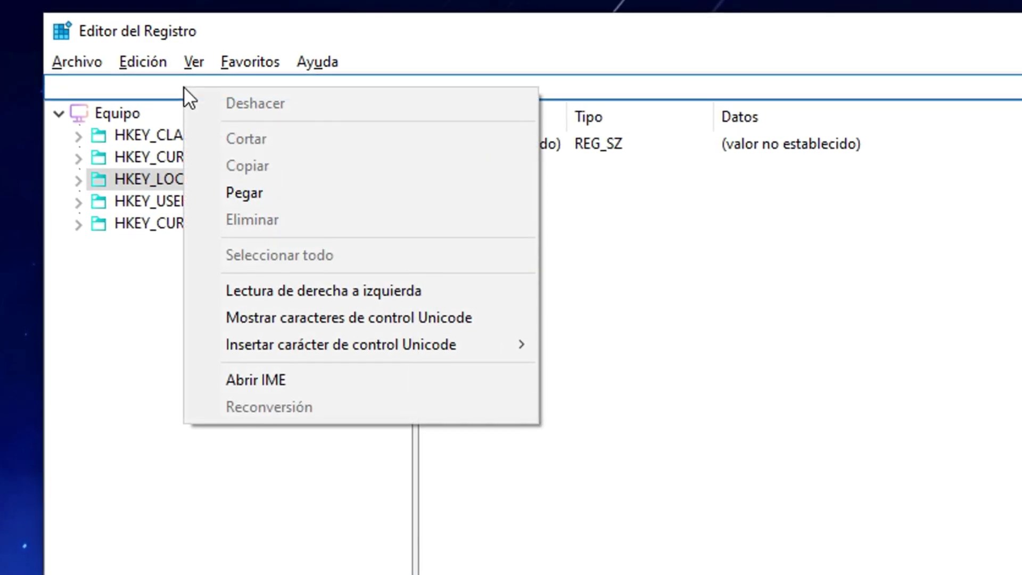
left_click(215, 196)
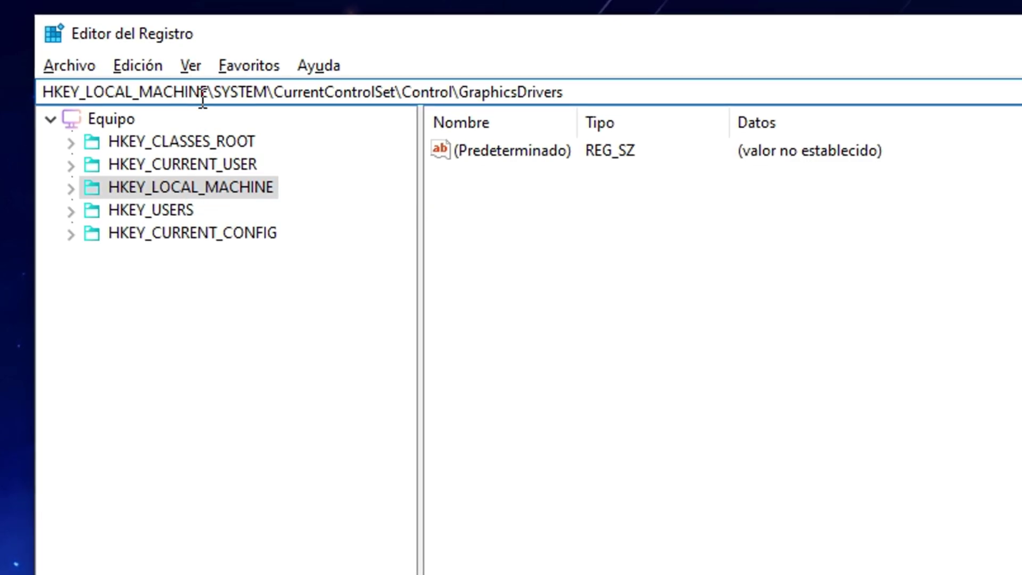
key("Return")
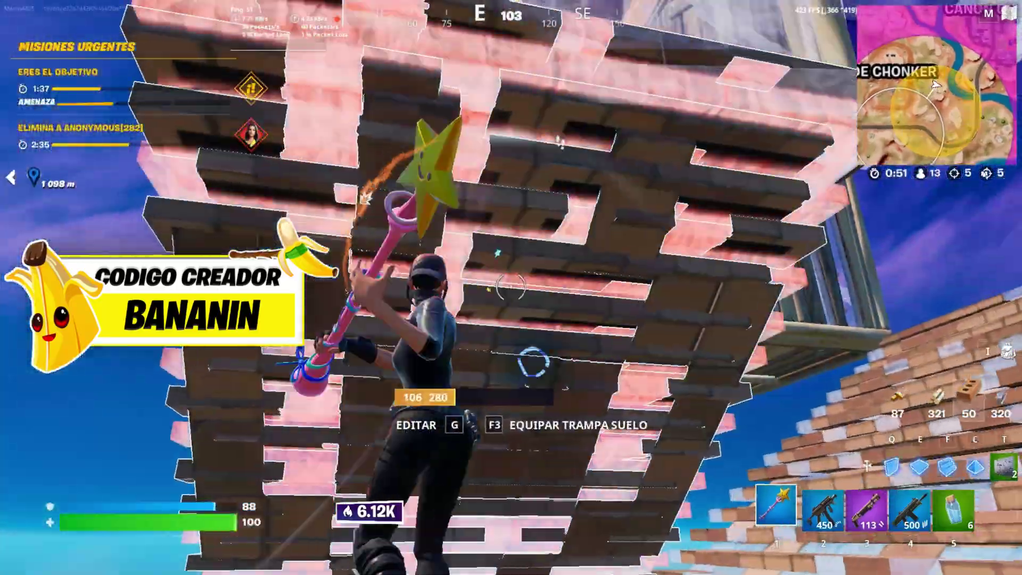
Build cover walls while alternating between shotgun and SMG to eliminate an opponent.
key("f")
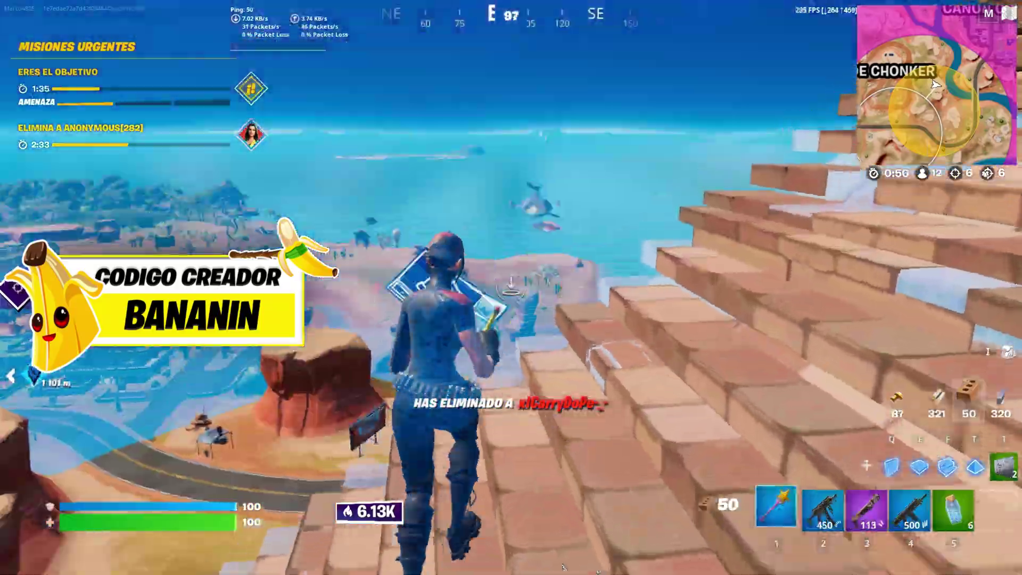
key("3")
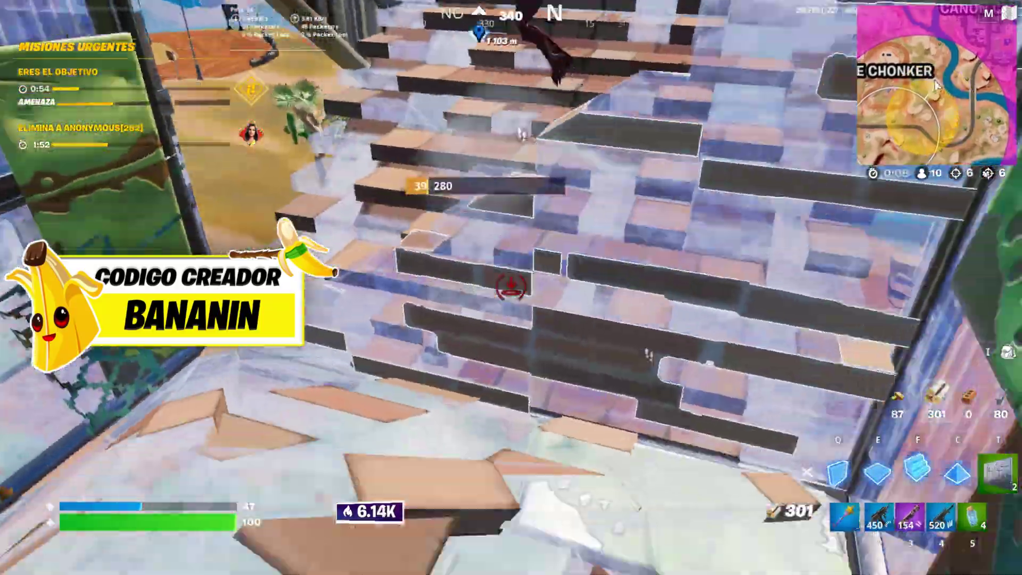
key("2")
key("q")
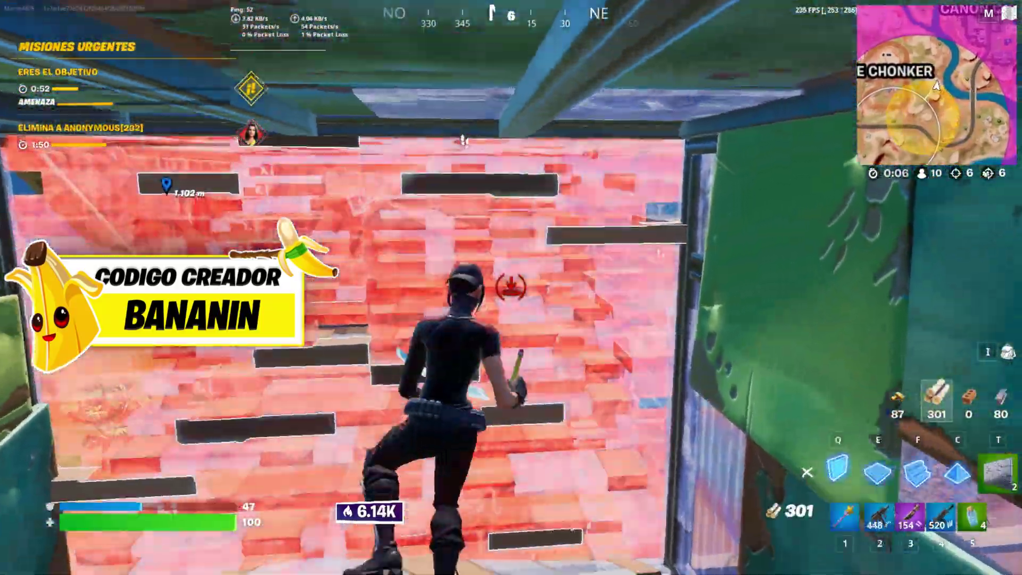
key("3")
key("2")
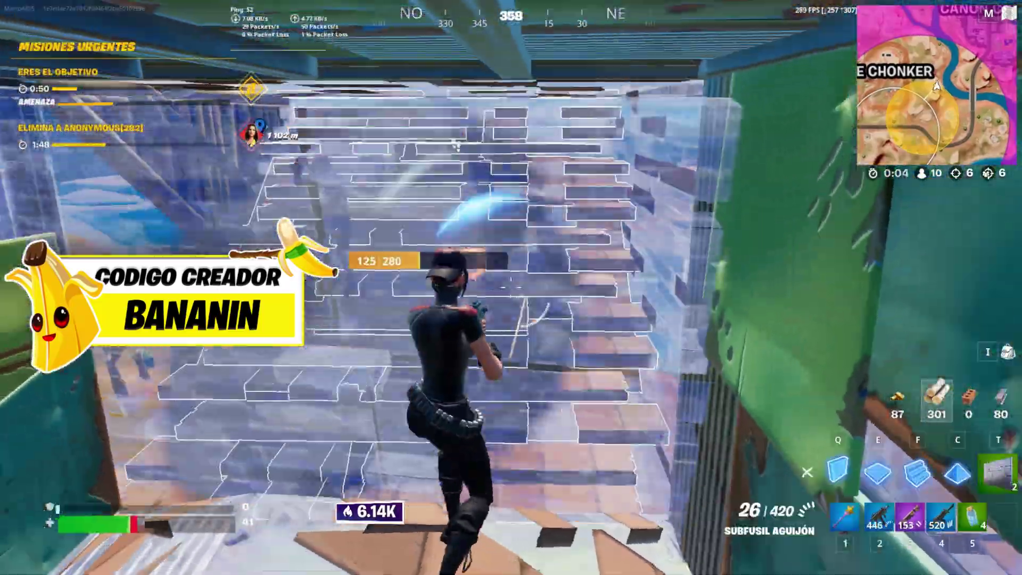
key("q")
key("3")
left_click(511, 287)
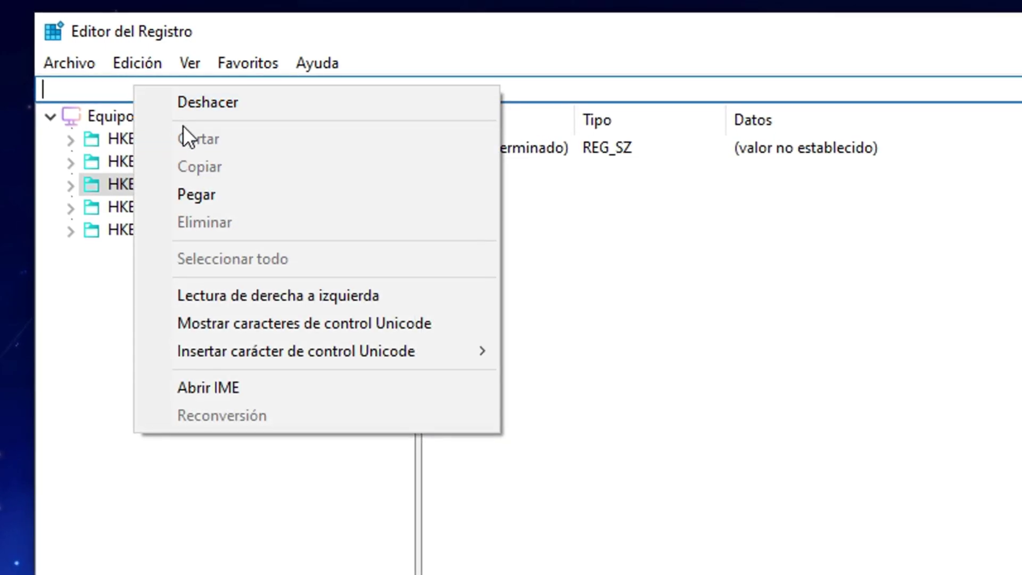
Paste the Memory Management key path into the address bar and navigate to it.
left_click(210, 194)
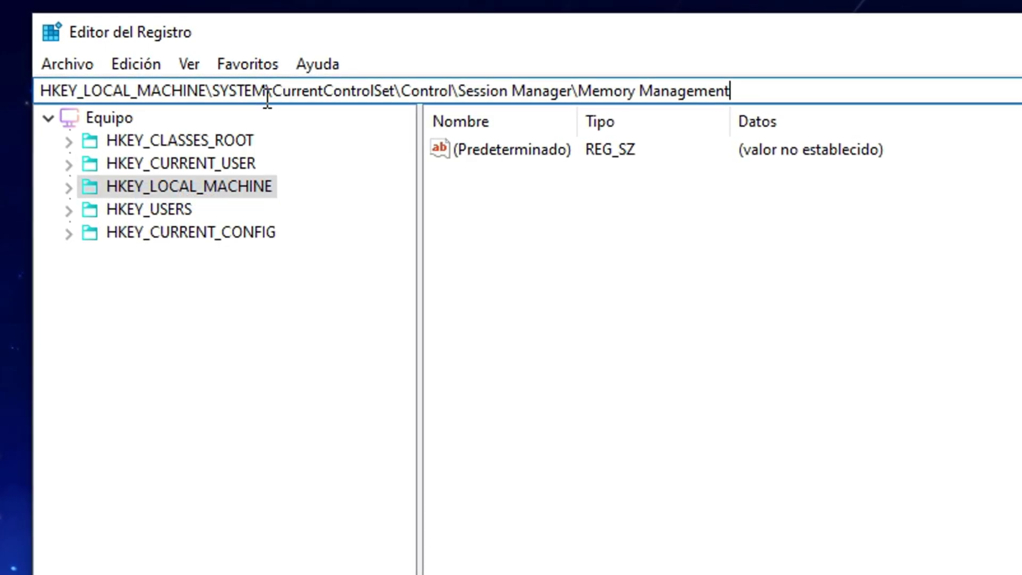
key("Return")
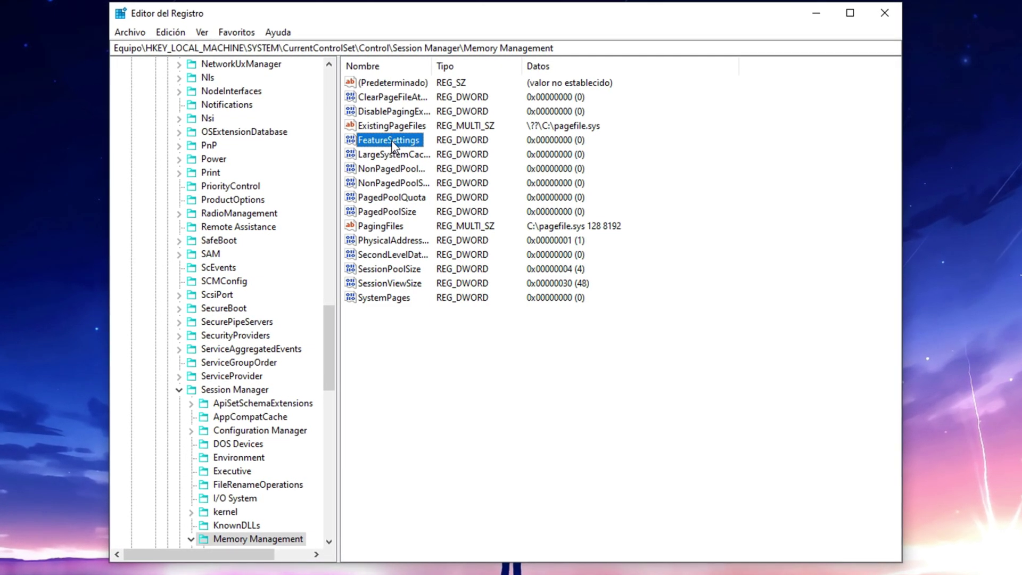
Change the FeatureSettings DWORD data from 0 to 1.
double_click(392, 140)
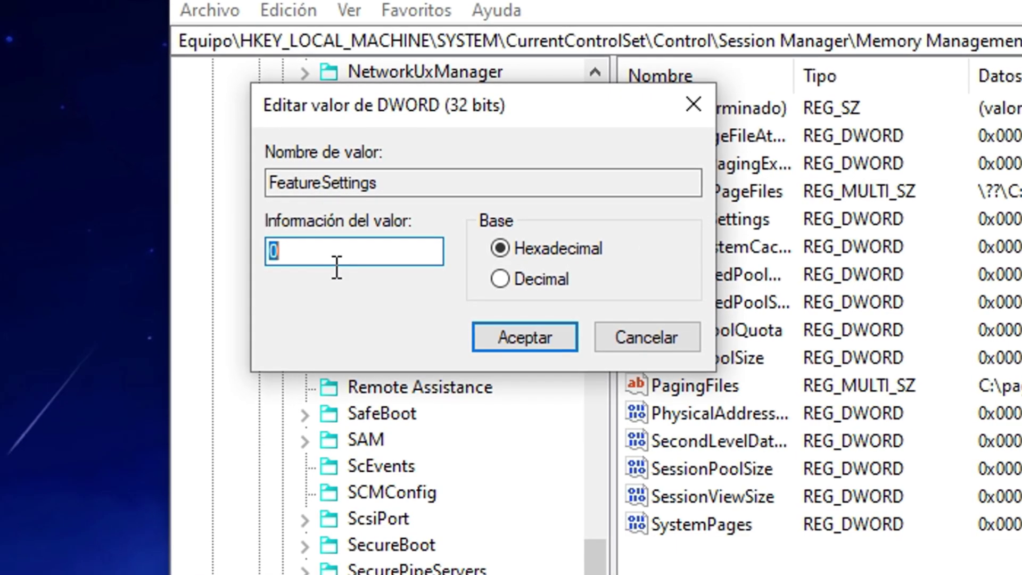
left_click(311, 260)
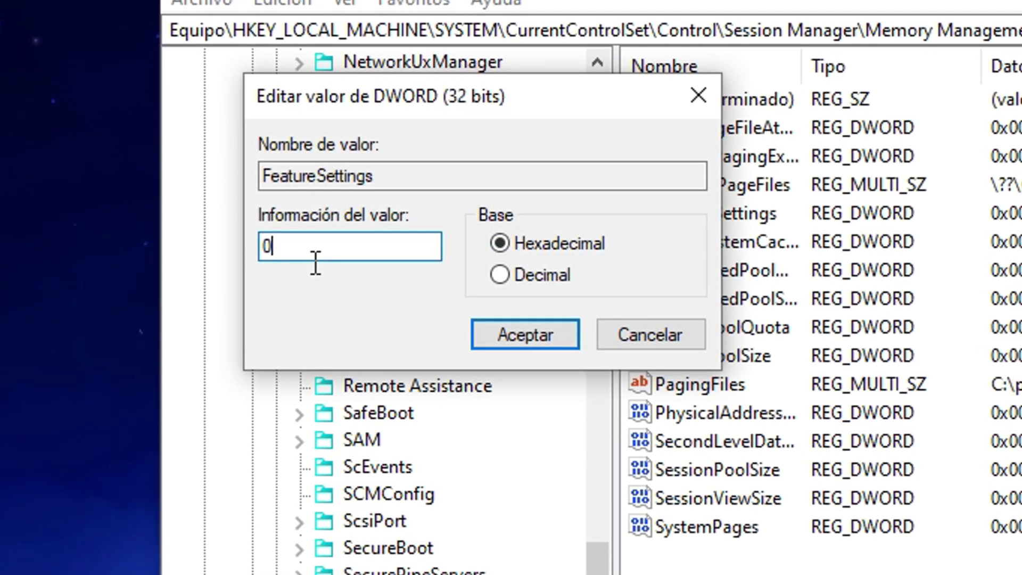
key("BackSpace")
type("1")
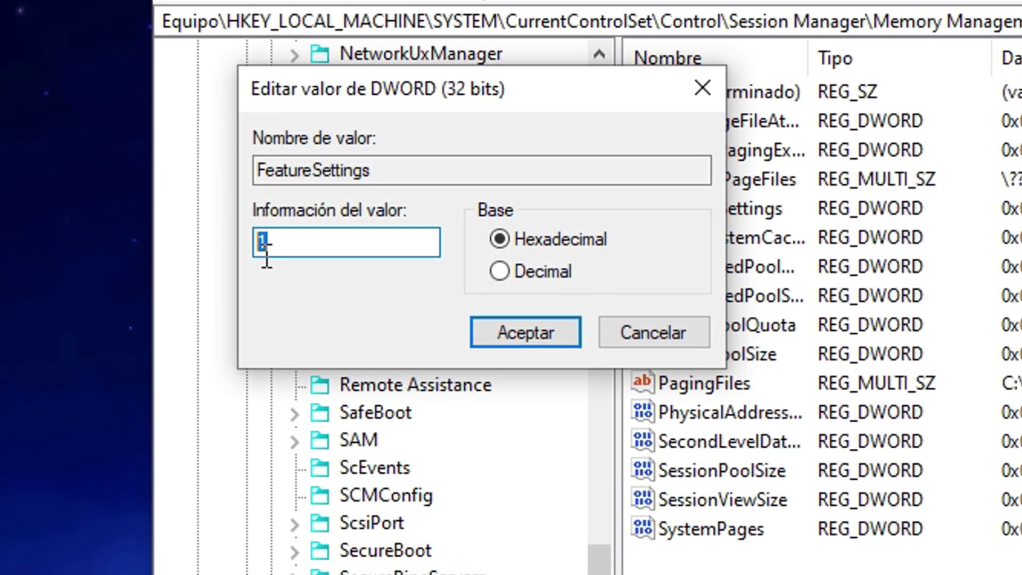
left_click(526, 332)
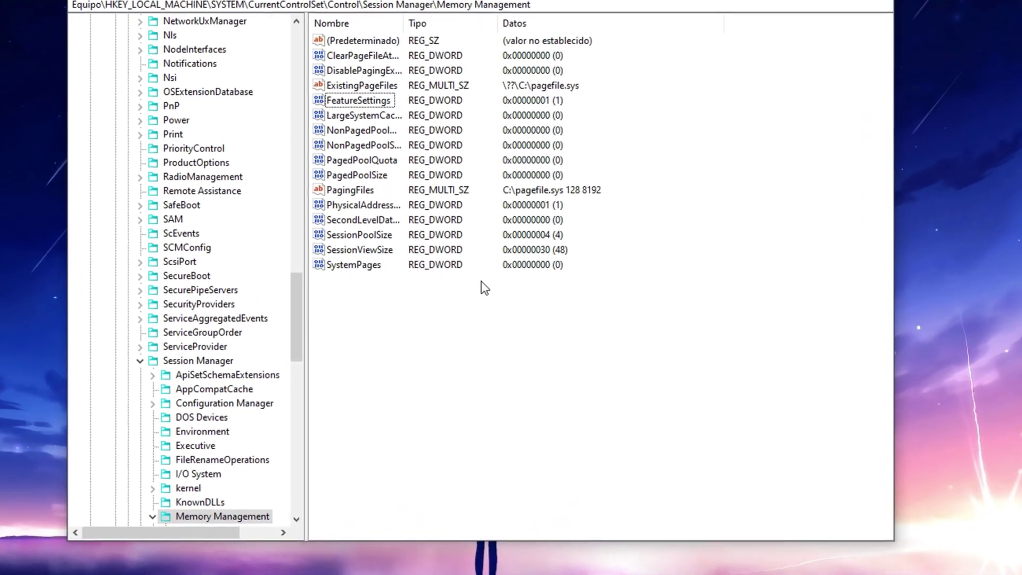
Create a 32-bit DWORD named FeatureSettingsOverride in Memory Management and give it data 3.
right_click(468, 277)
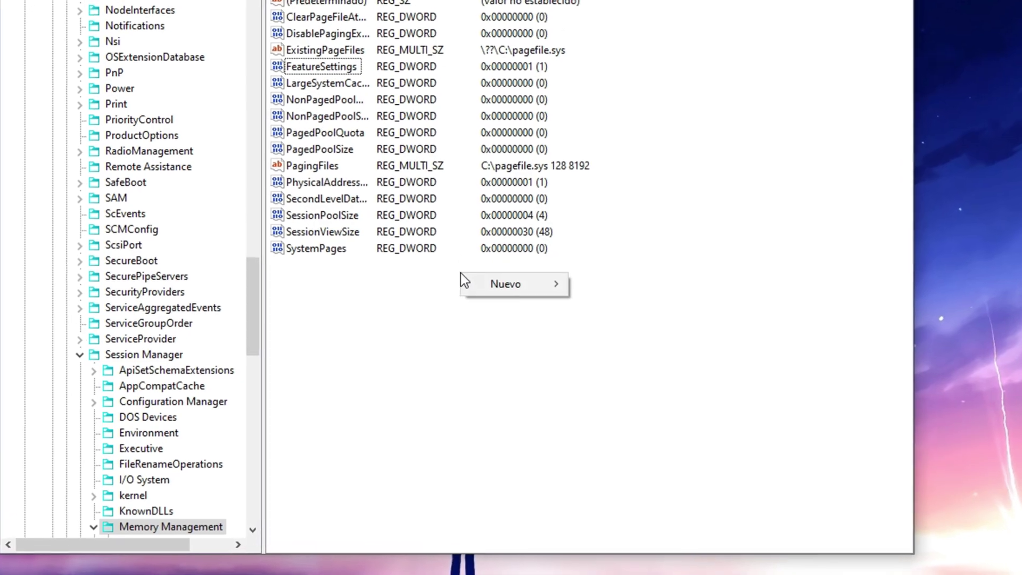
mouse_move(488, 287)
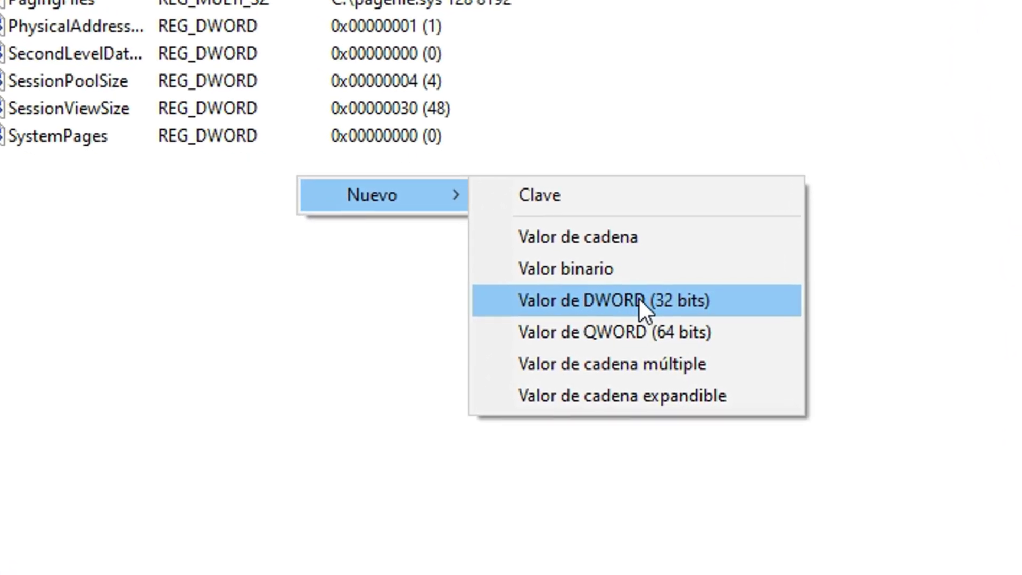
left_click(639, 301)
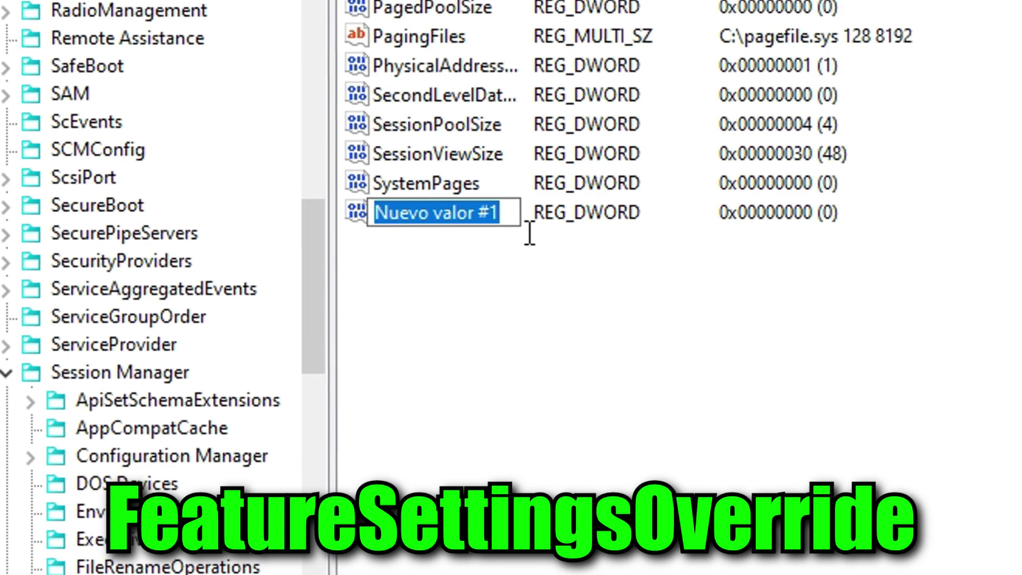
type("Feat")
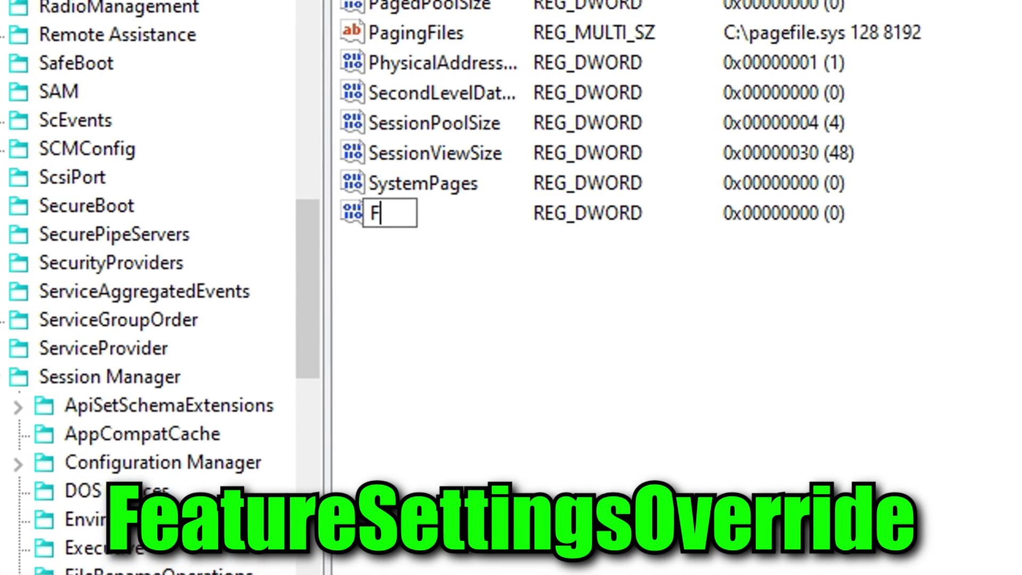
type("ureSe")
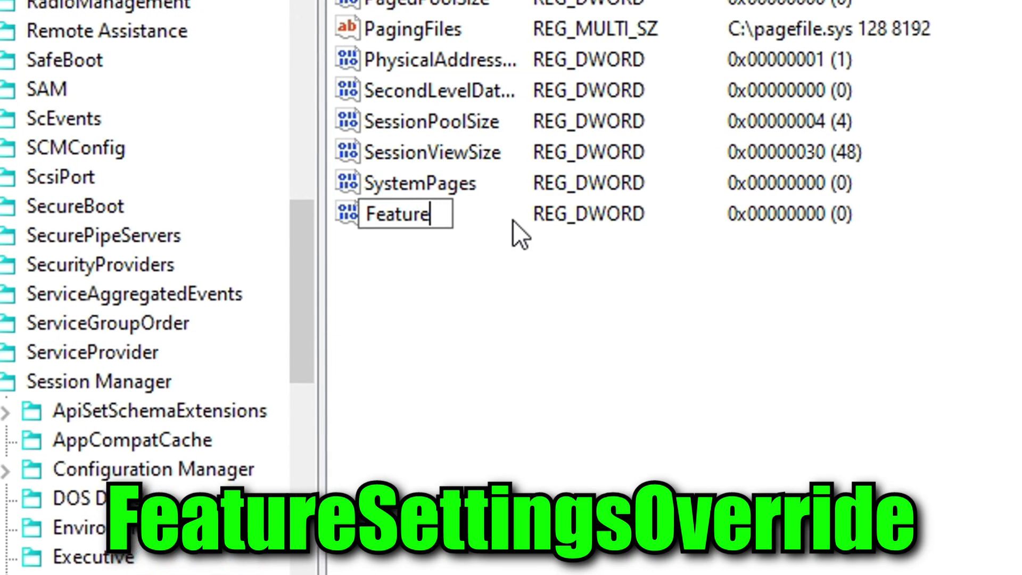
type("ttingsOverride")
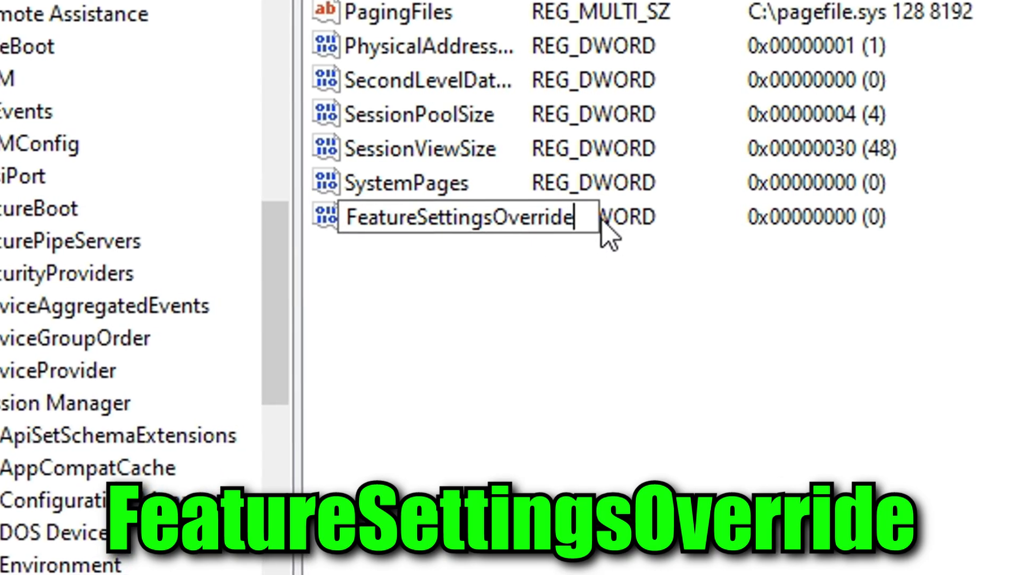
key("Return")
double_click(421, 219)
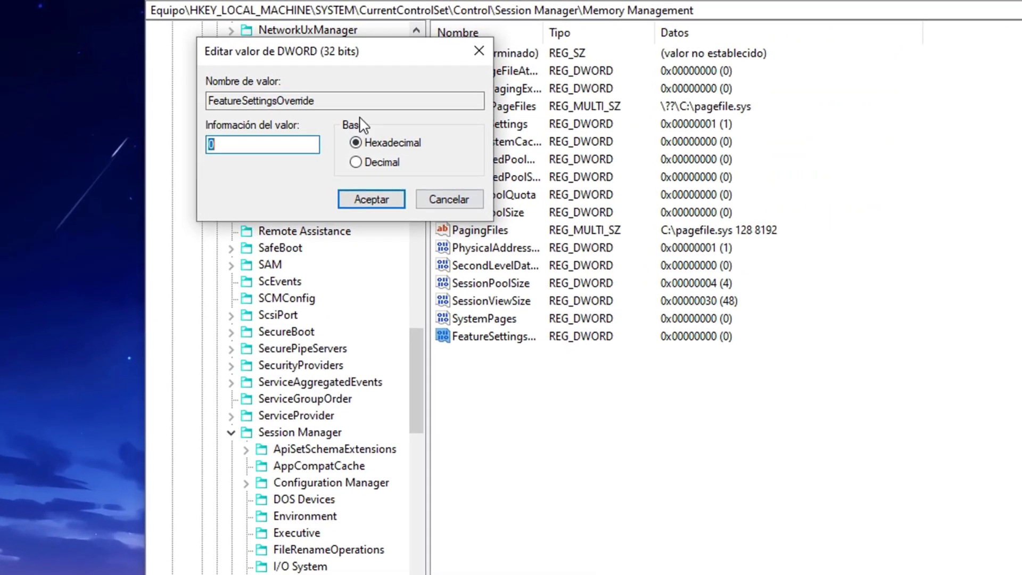
left_click(238, 153)
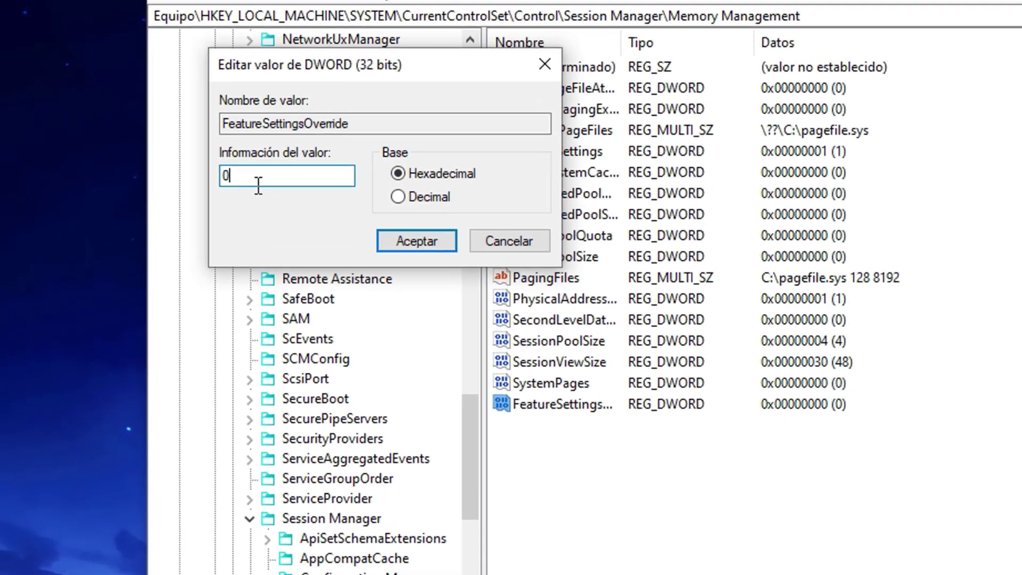
key("BackSpace")
type("3")
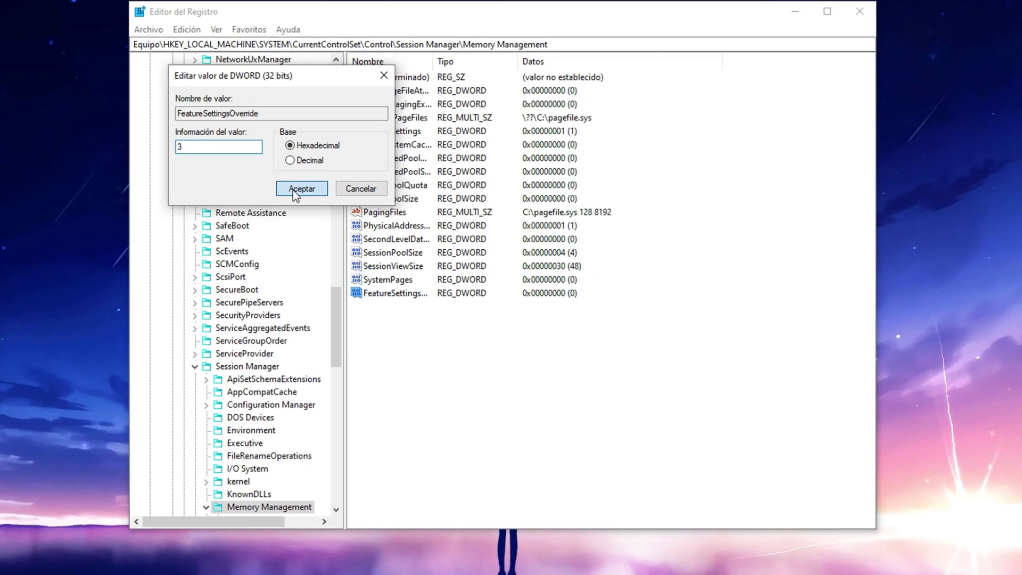
left_click(482, 301)
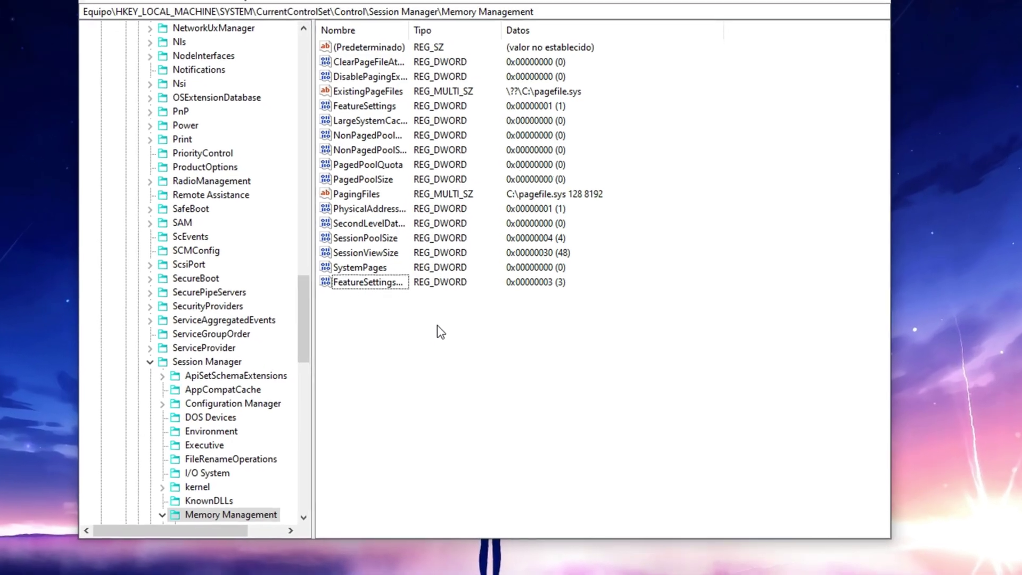
Create a 32-bit DWORD named FeatureSettingsOverrideMask in Memory Management and give it data 3.
right_click(456, 314)
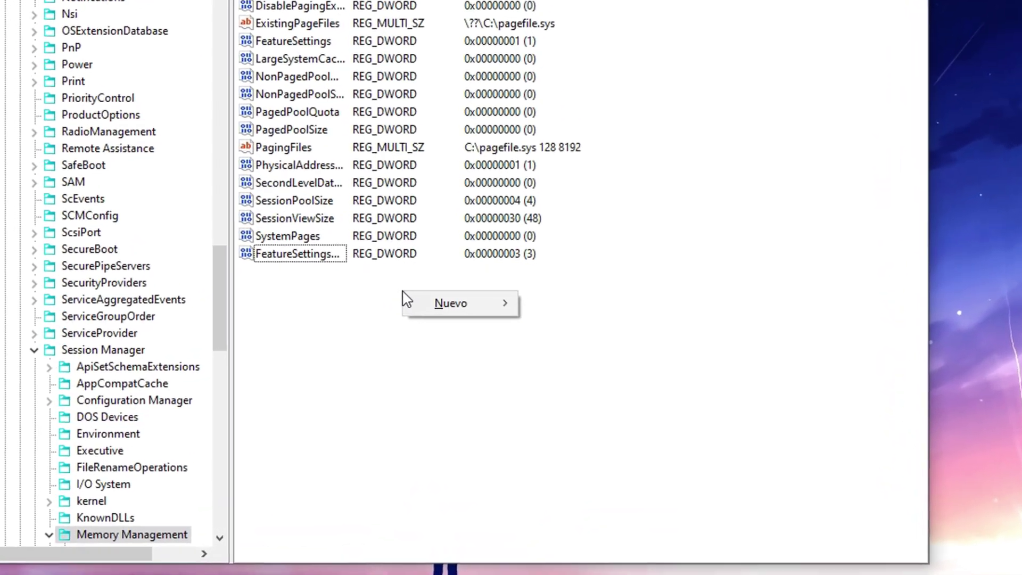
mouse_move(452, 303)
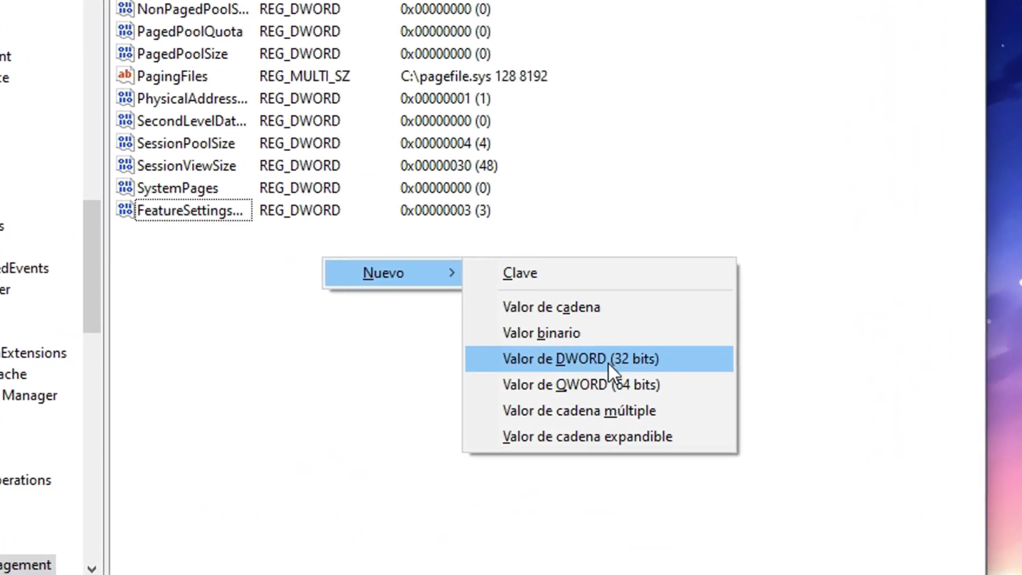
left_click(611, 362)
type("FeatureSettingsOverrideMask")
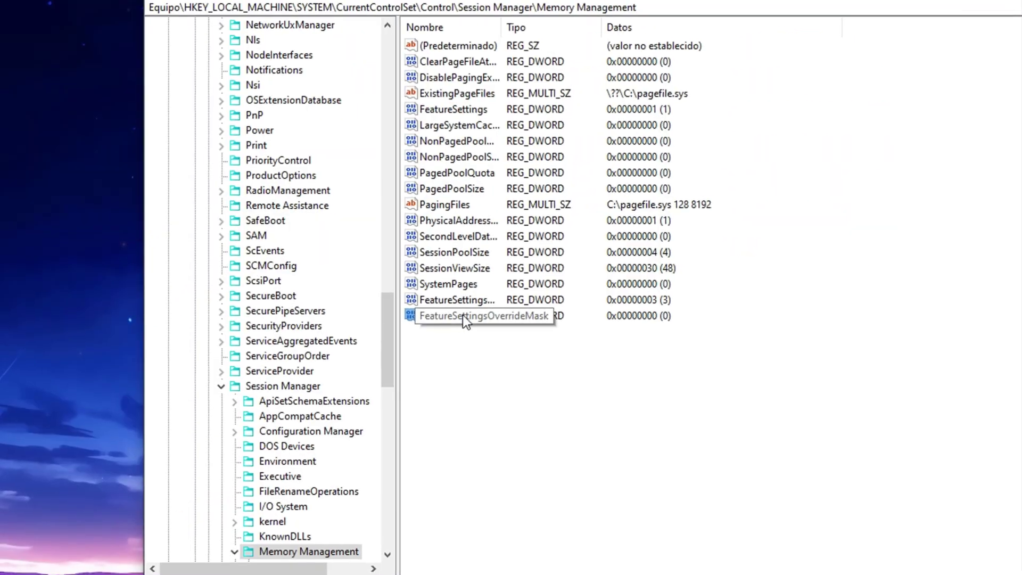
key("Return")
double_click(446, 248)
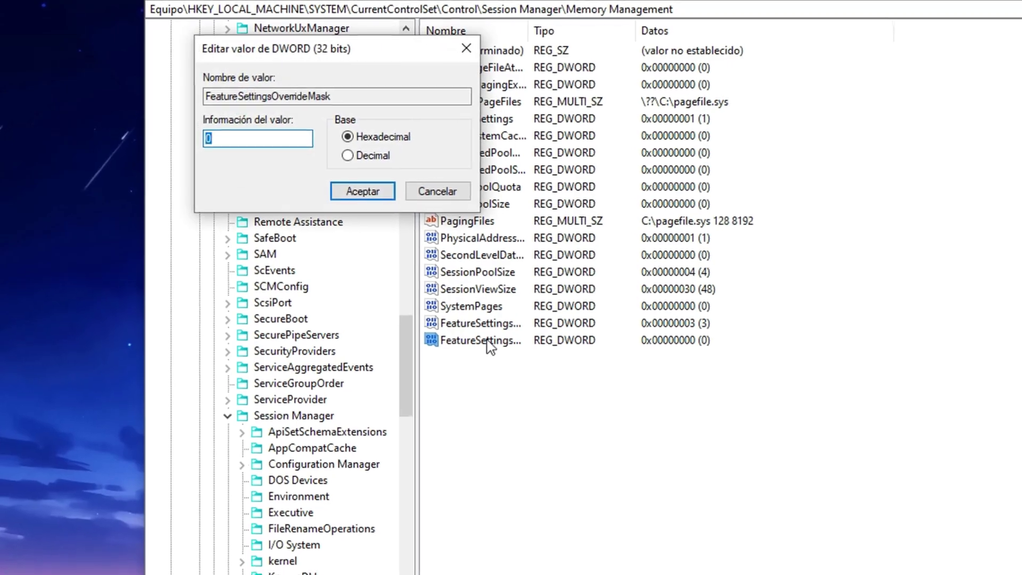
left_click(230, 145)
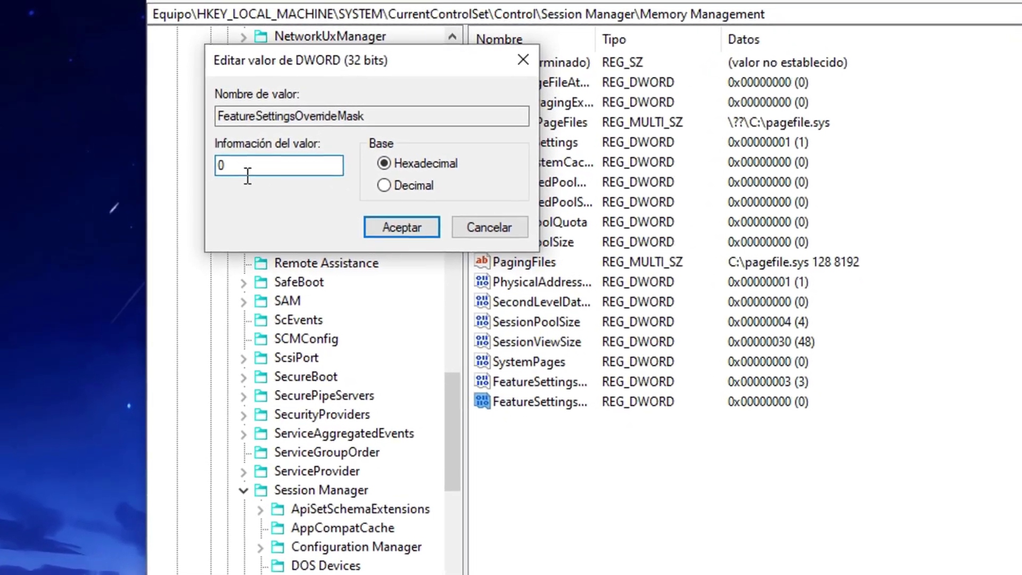
key("BackSpace")
type("3")
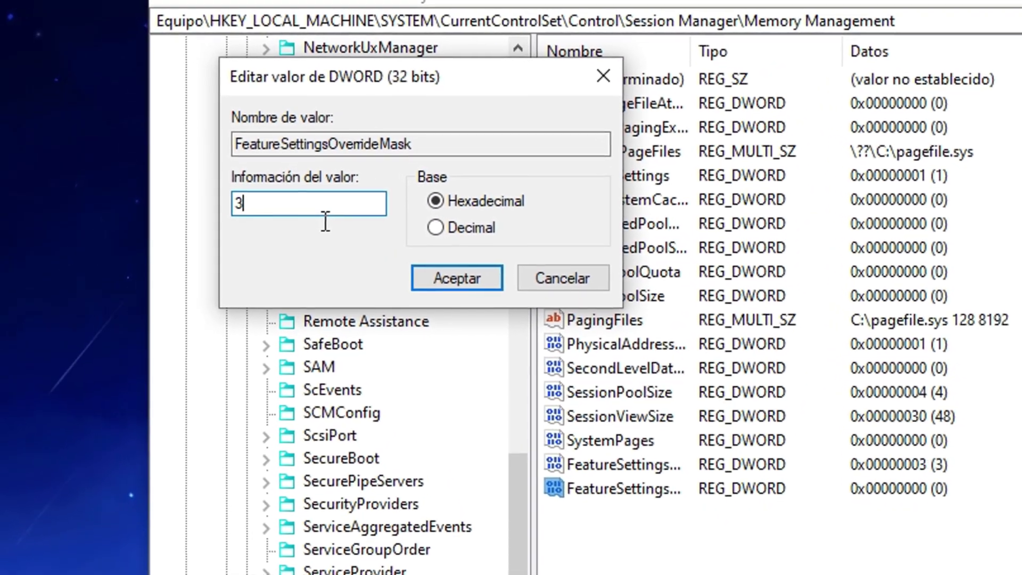
left_click(456, 277)
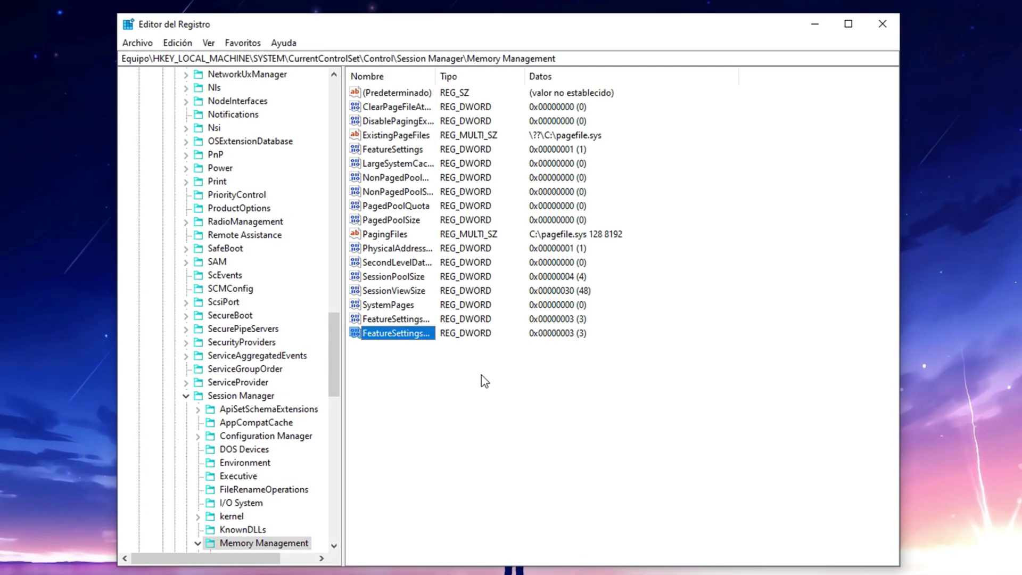
left_click(481, 375)
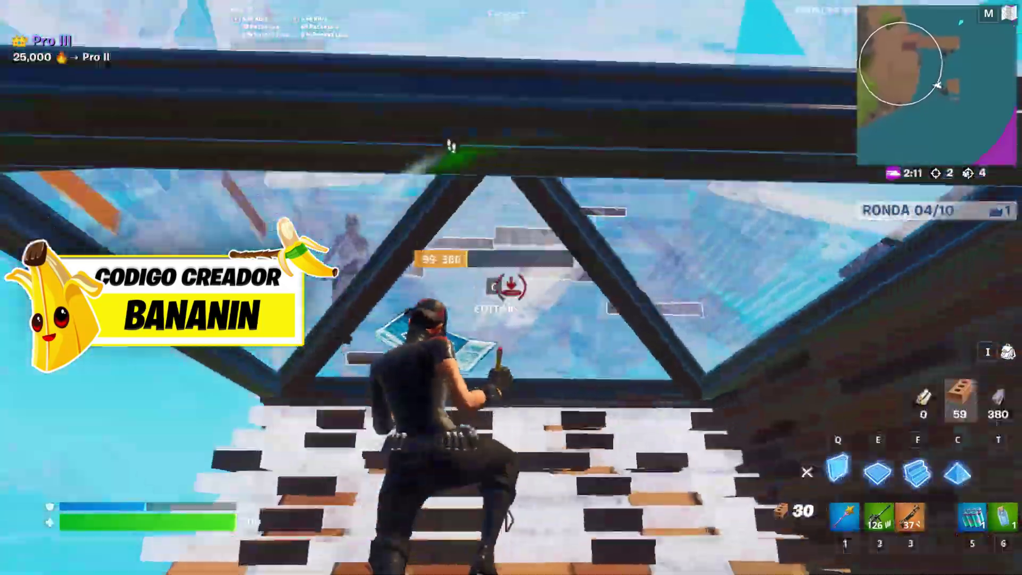
Build ramps and shotgun the opponent, then clear the Registry Editor address path.
left_click(512, 288)
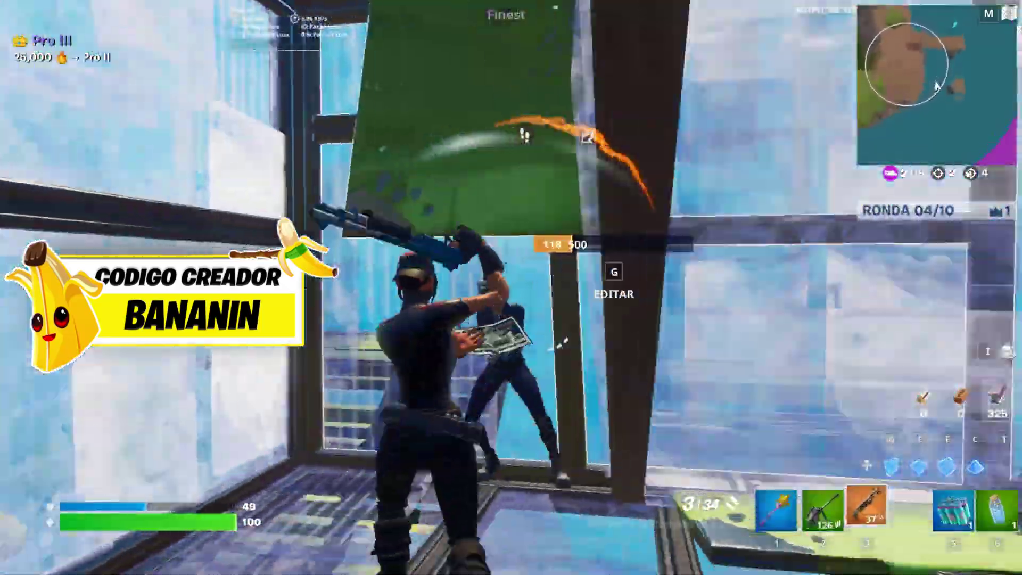
key("3")
left_click(511, 288)
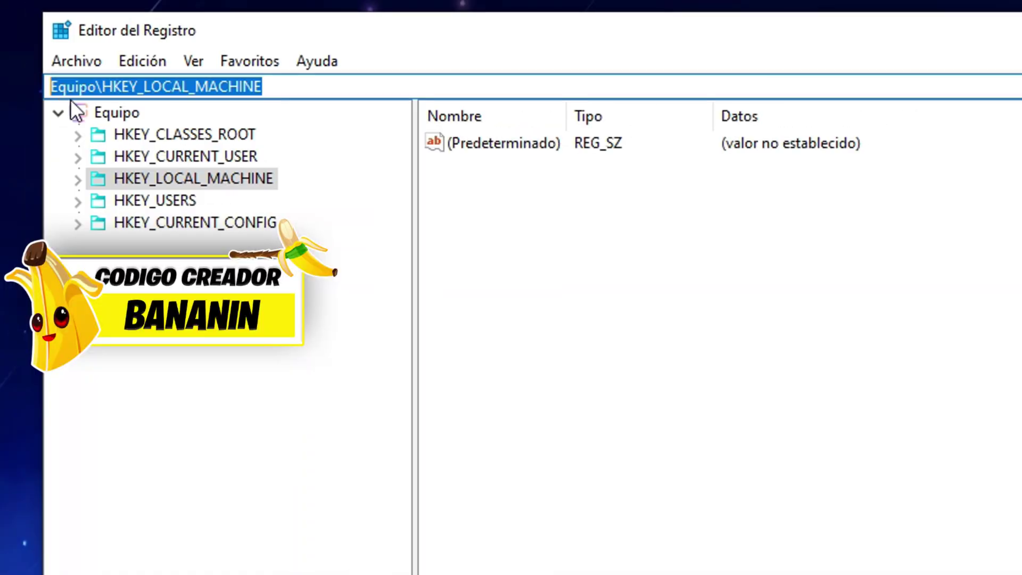
key("BackSpace")
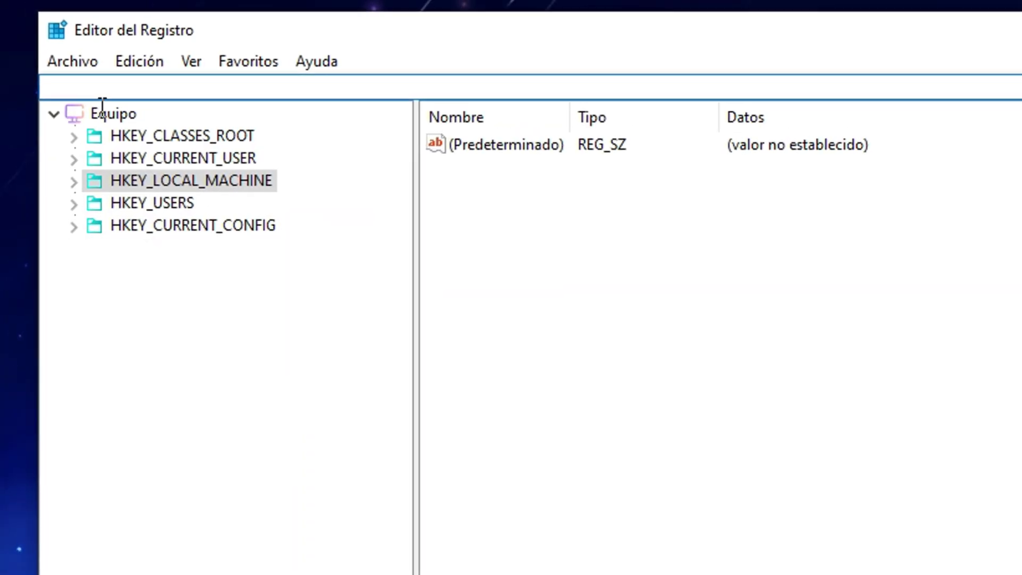
Paste the GraphicsDrivers path into the address bar and jump to that key.
right_click(151, 86)
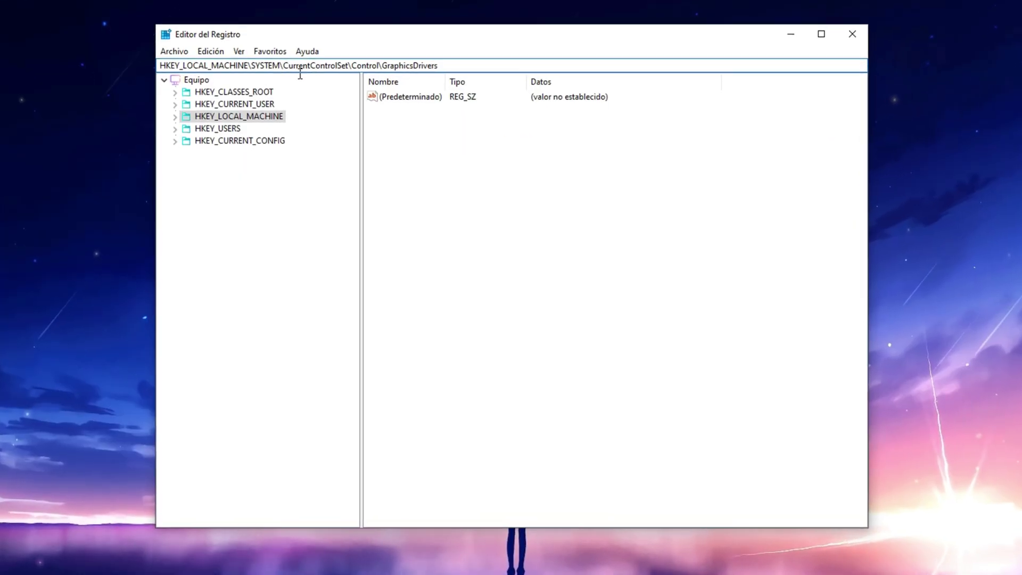
key("Return")
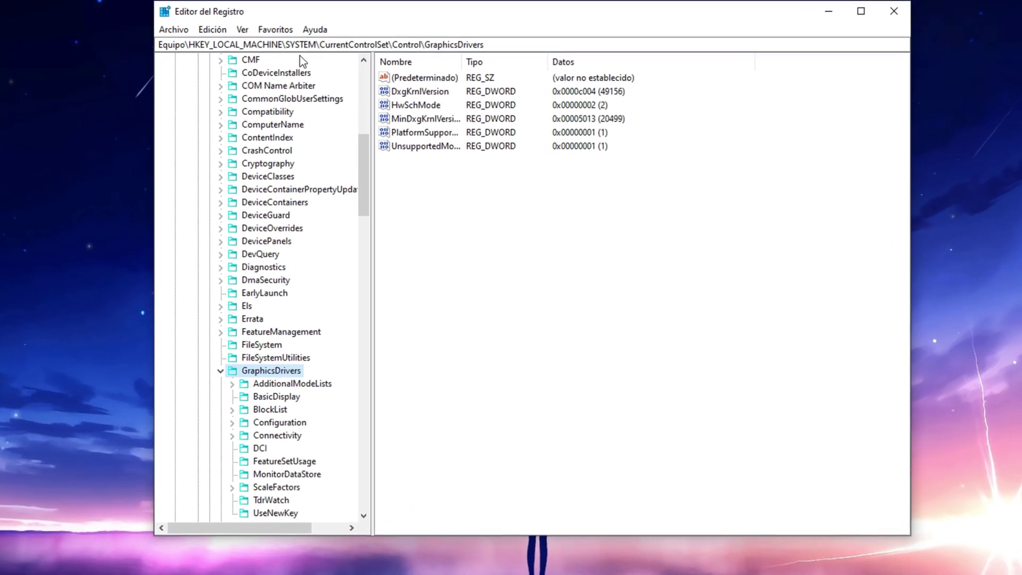
left_click_drag(375, 183, 376, 207)
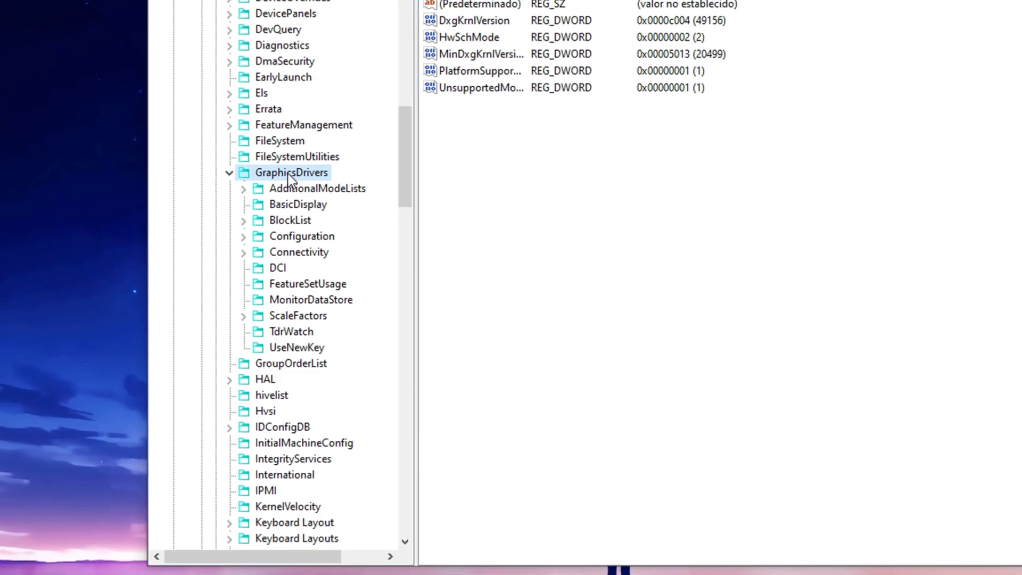
Create a new subkey named Scheduler under GraphicsDrivers.
right_click(274, 166)
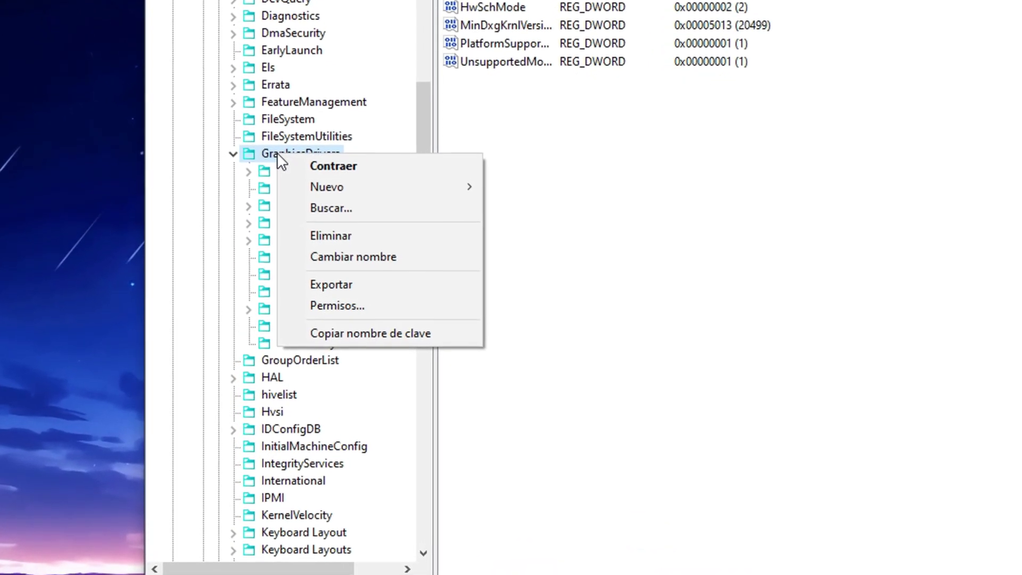
mouse_move(351, 178)
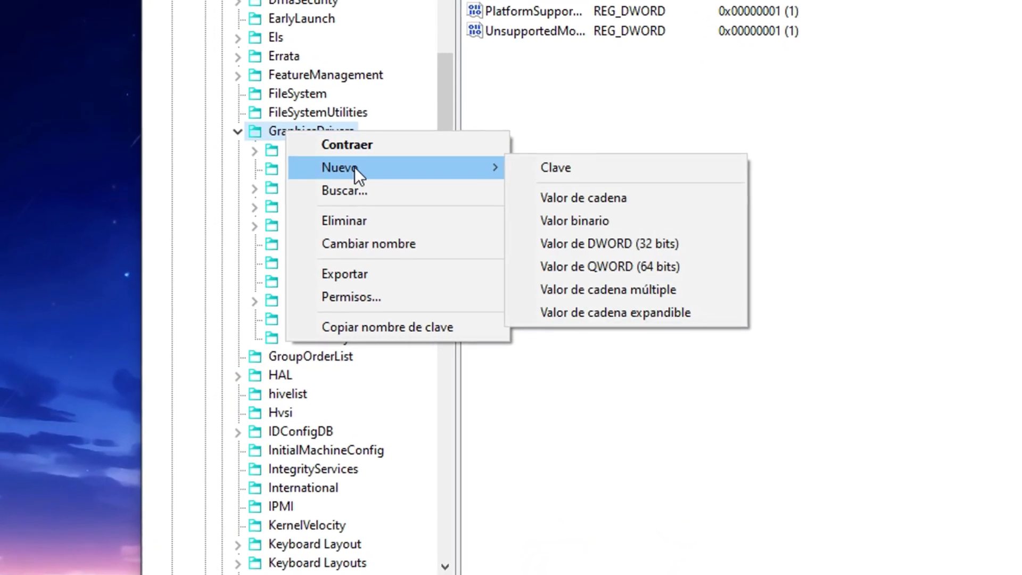
left_click(566, 158)
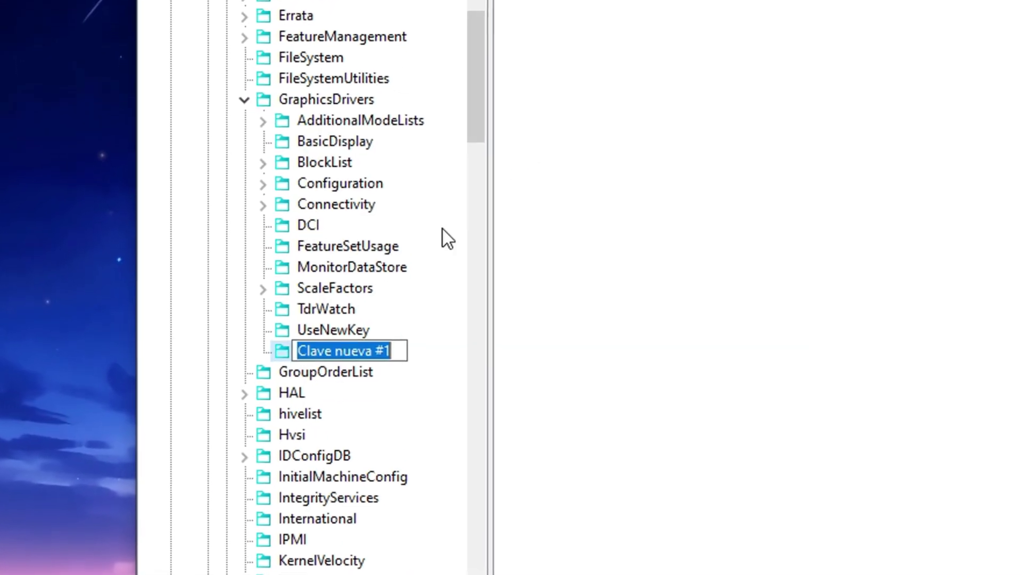
type("Sche")
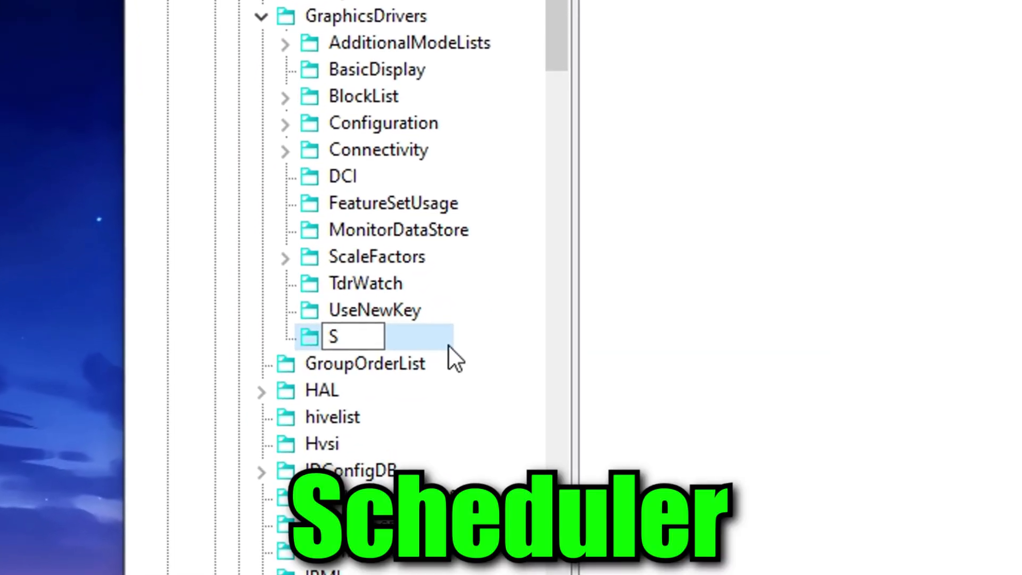
type("duler")
key("Return")
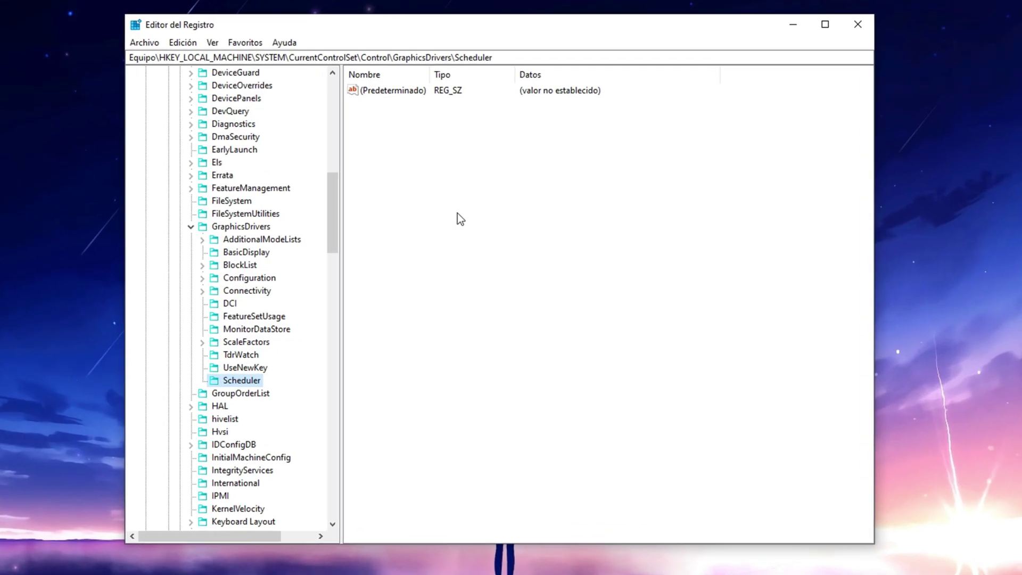
Add a 32-bit DWORD EnablePreemption (value 0) to Scheduler, then open the Start menu.
right_click(448, 201)
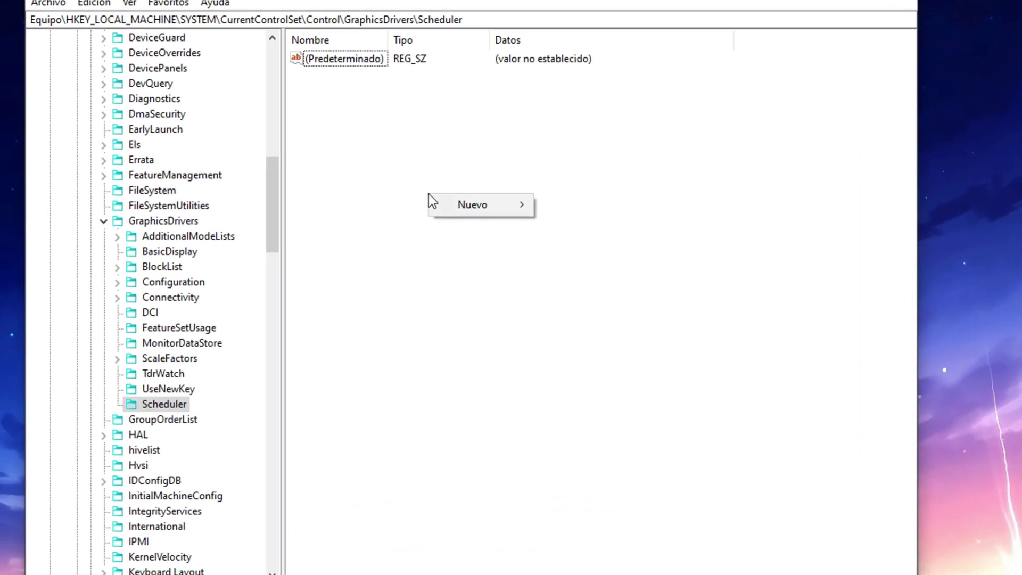
mouse_move(475, 208)
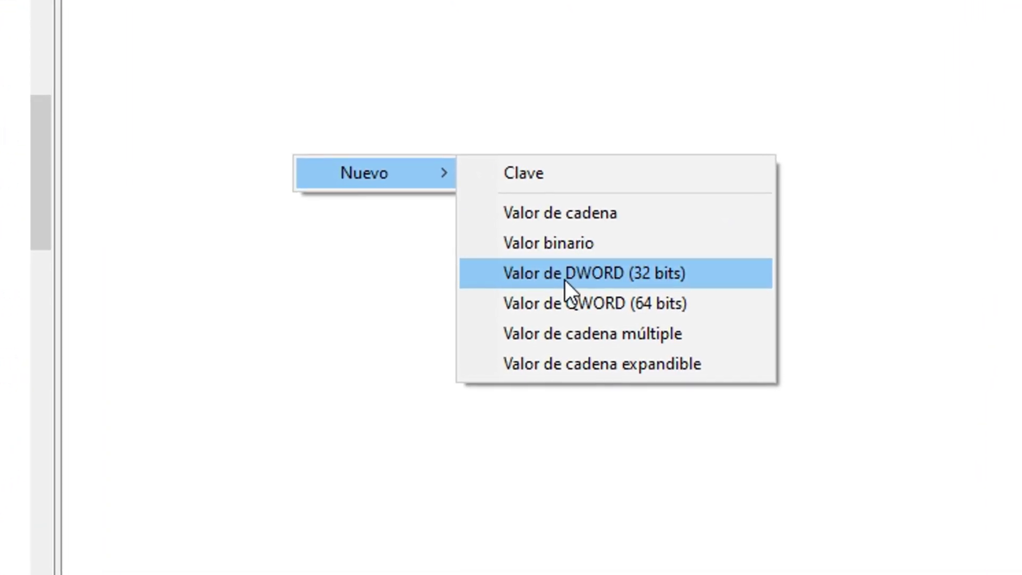
left_click(535, 277)
type("EnablePreemption")
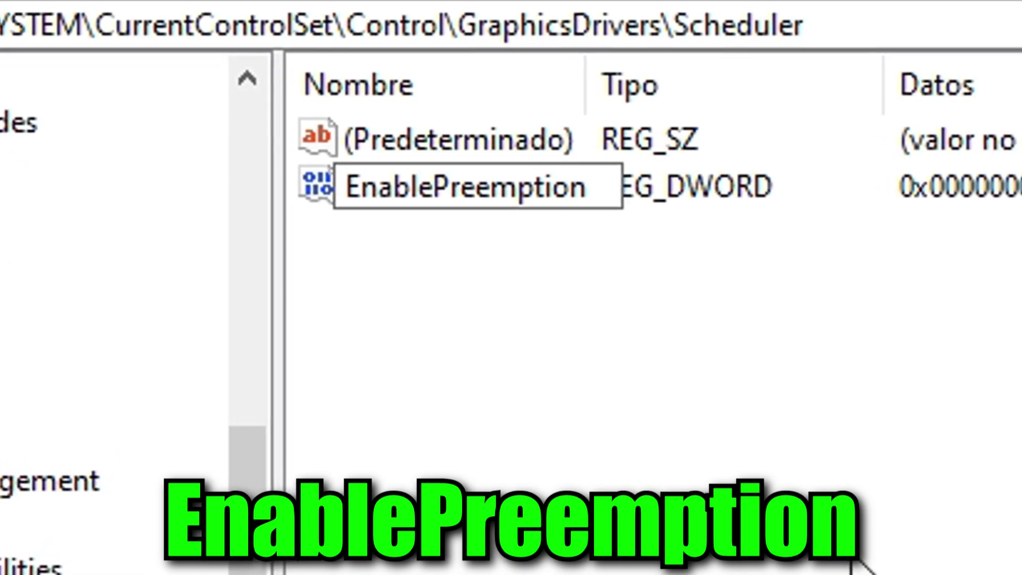
key("Return")
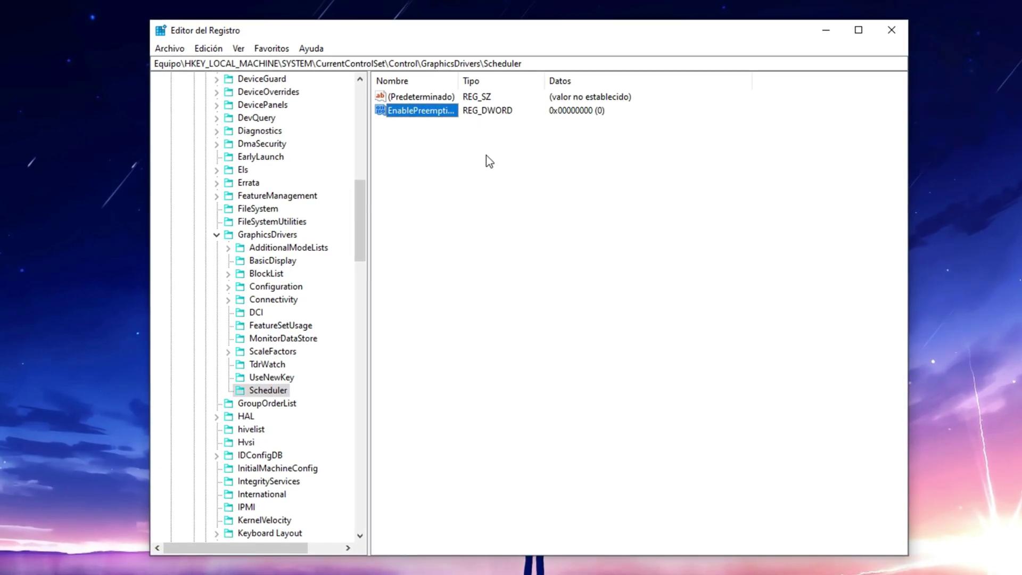
left_click(495, 189)
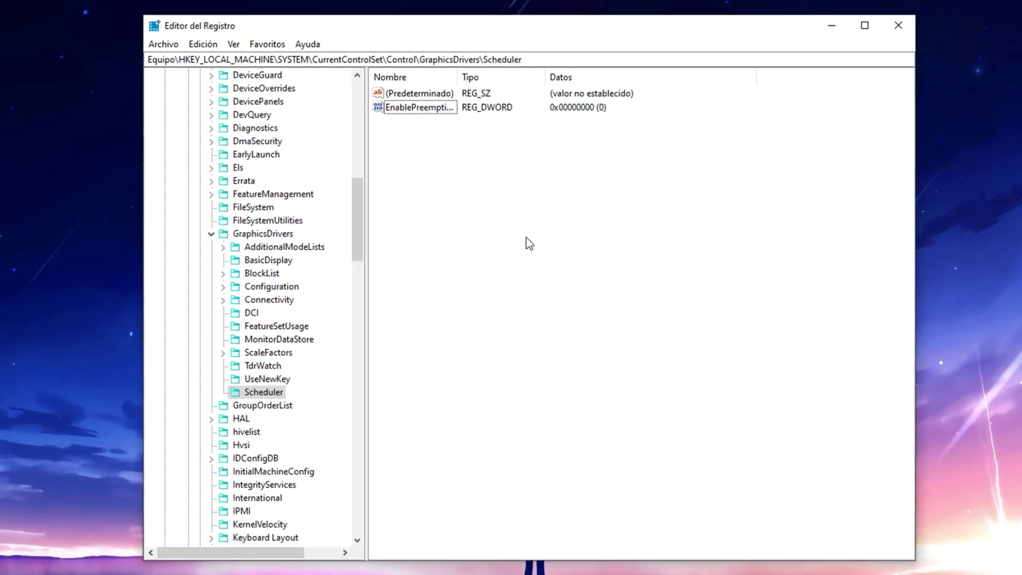
left_click(16, 557)
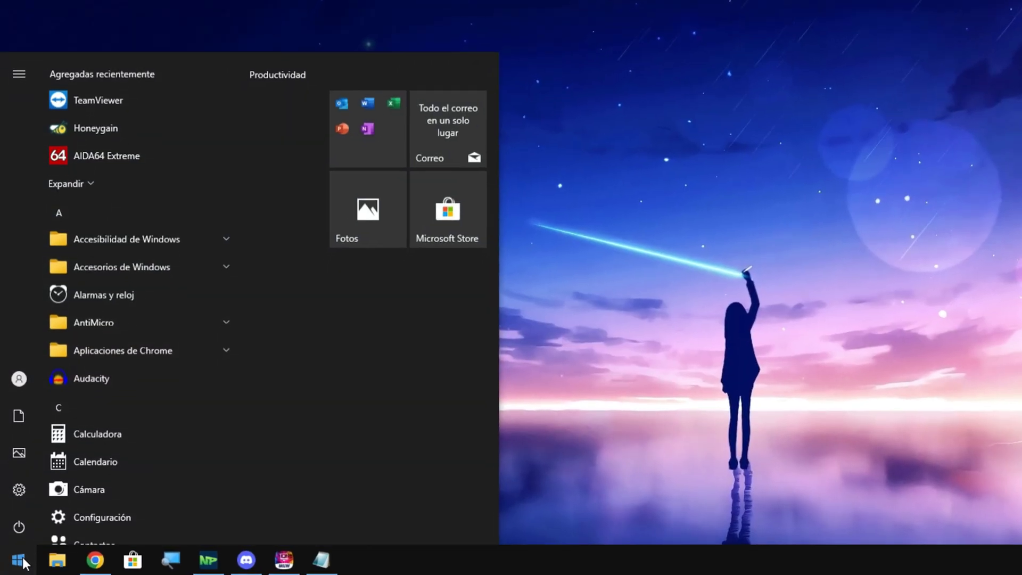
Bring up the Start menu power choices Suspender, Apagar and Reiniciar.
left_click(18, 524)
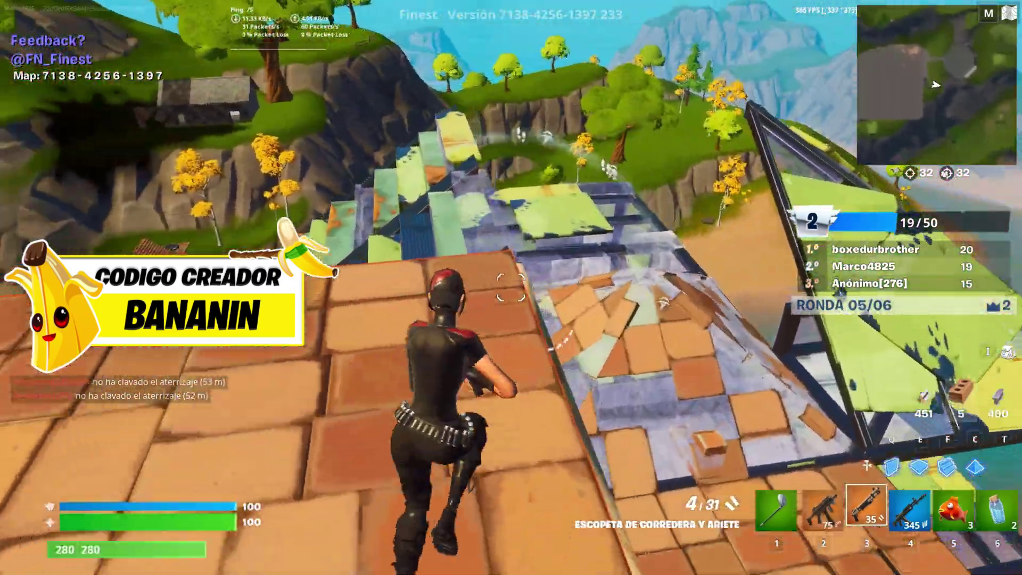
Alternate SMG and shotgun fire, placing a wall between shots, to eliminate an enemy.
key("2")
left_click(511, 287)
key("3")
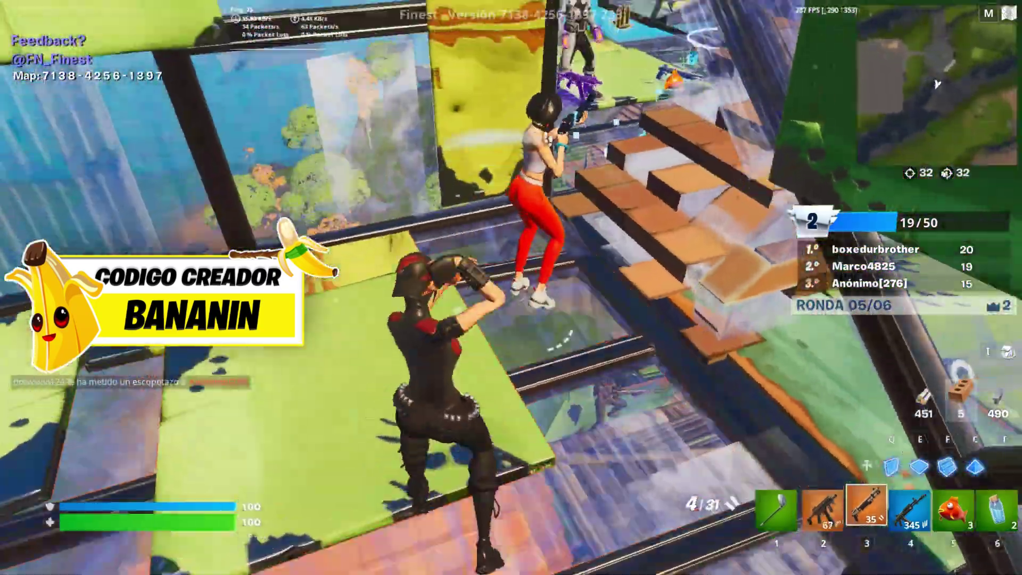
left_click(512, 288)
key("2")
key("q")
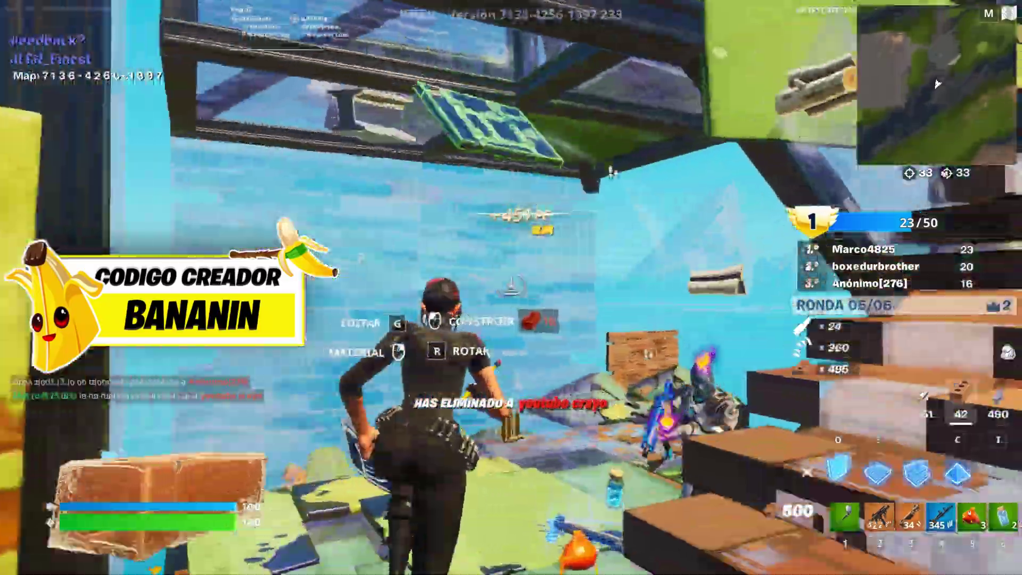
key("3")
left_click(511, 288)
key("2")
left_click(511, 288)
Place brick build pieces, then keep trading shotgun and SMG shots to win more eliminations.
key("q")
left_click(511, 287)
left_click(511, 287)
key("3")
left_click(511, 288)
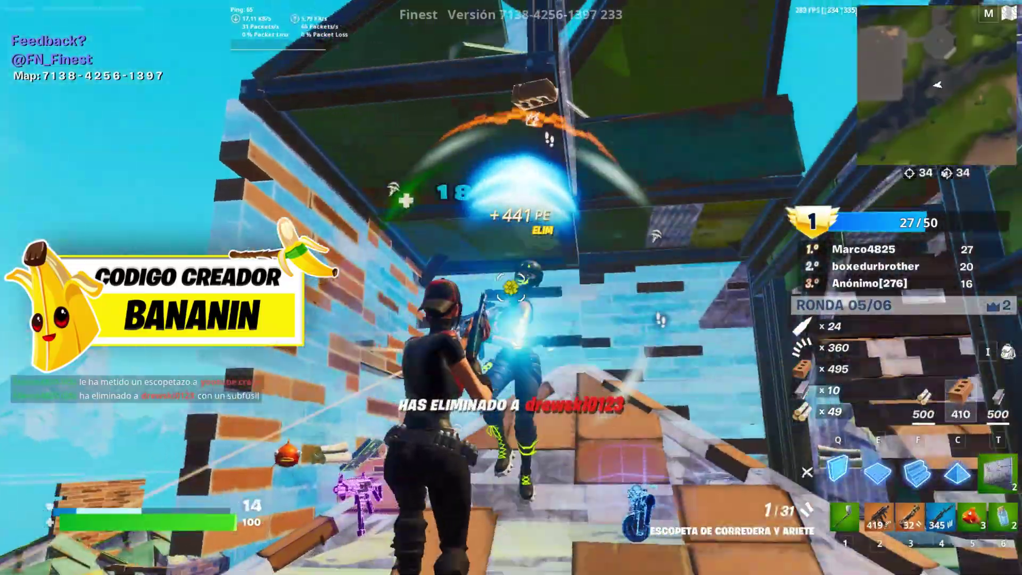
left_click(511, 288)
key("2")
left_click(511, 288)
key("3")
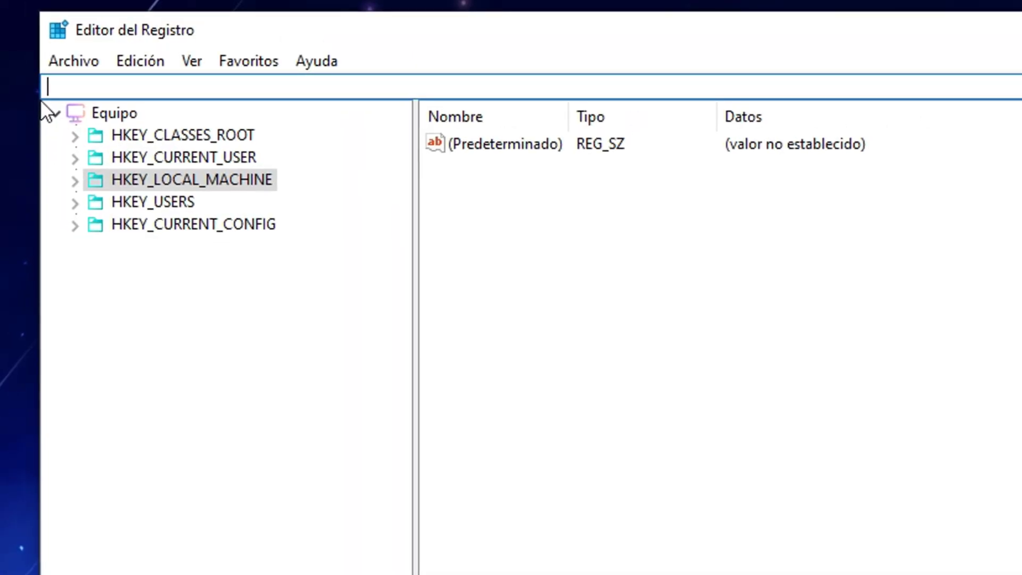
Paste the mouclass registry path into the address bar and go to that key.
right_click(217, 97)
left_click(250, 193)
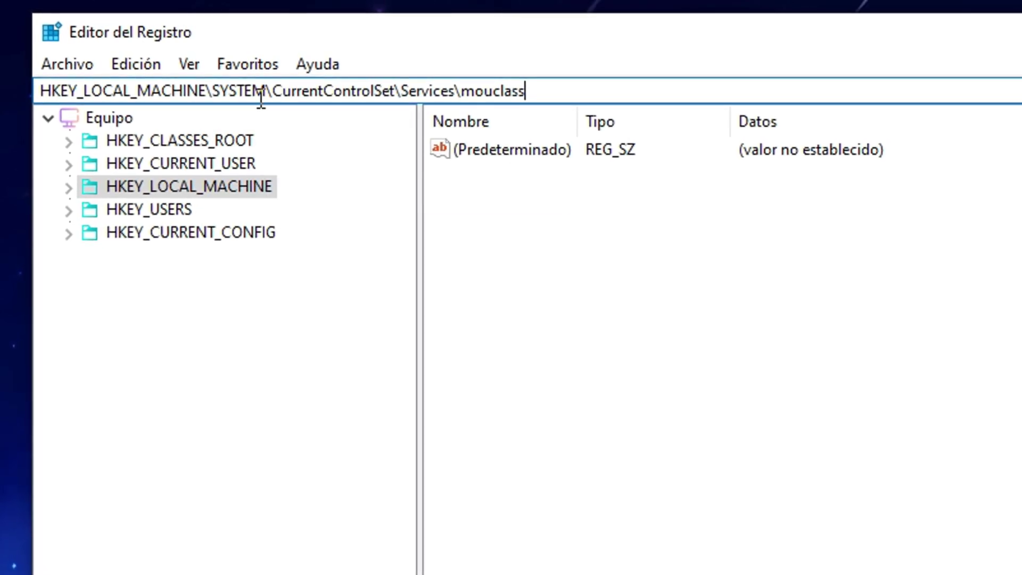
key("Return")
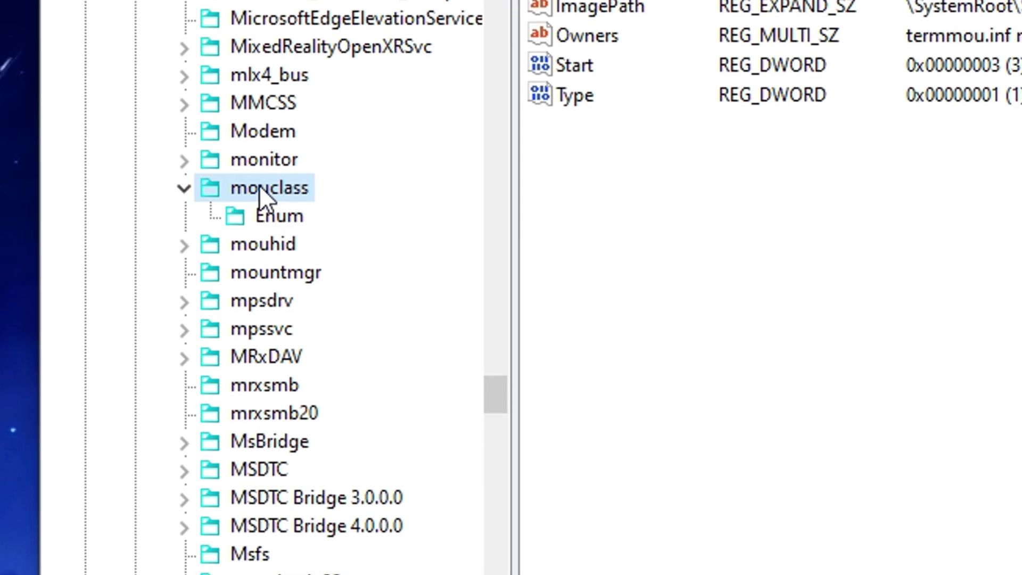
Create a new subkey named Parameters under mouclass.
right_click(251, 182)
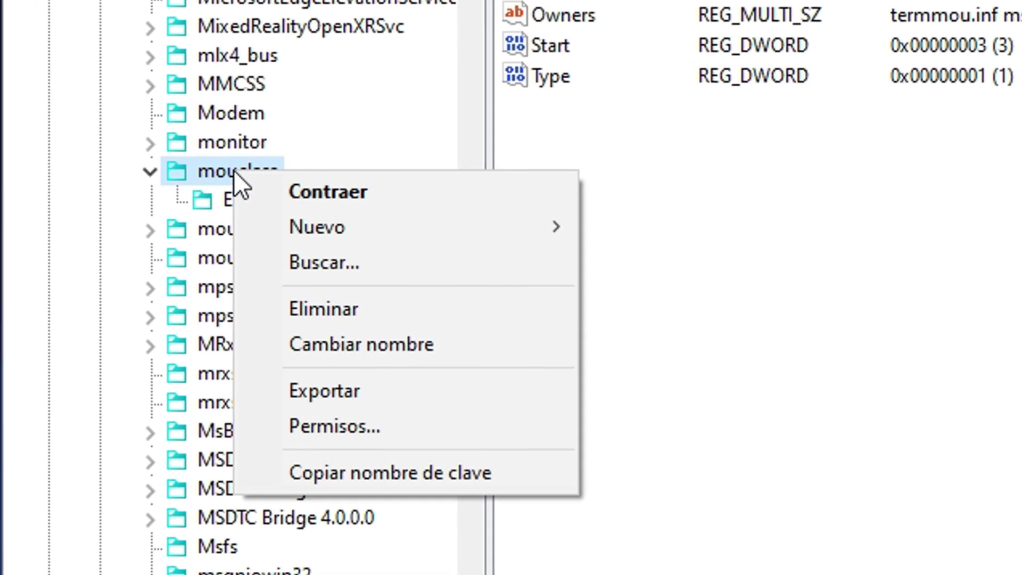
mouse_move(261, 221)
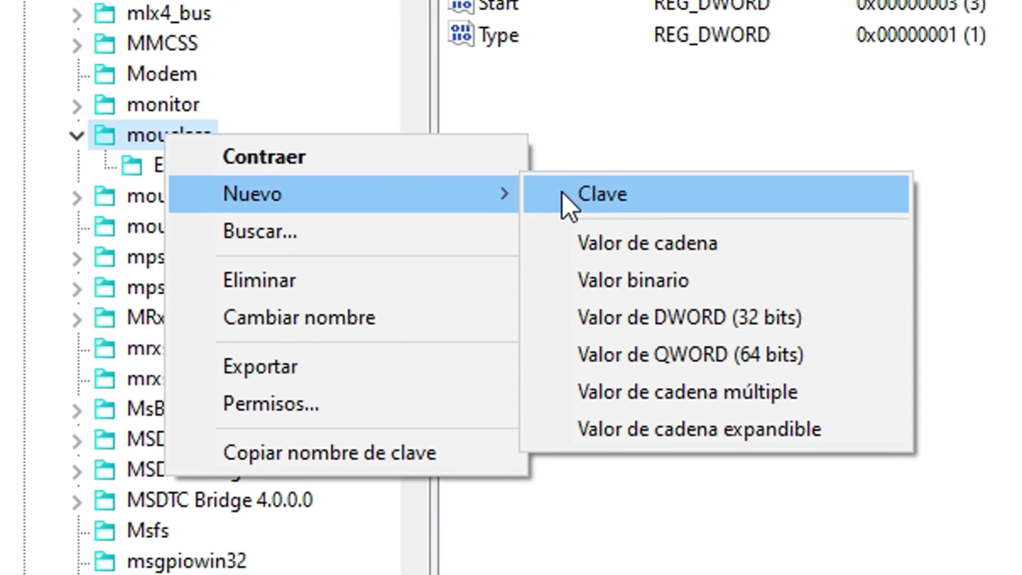
left_click(559, 206)
type("Paramet")
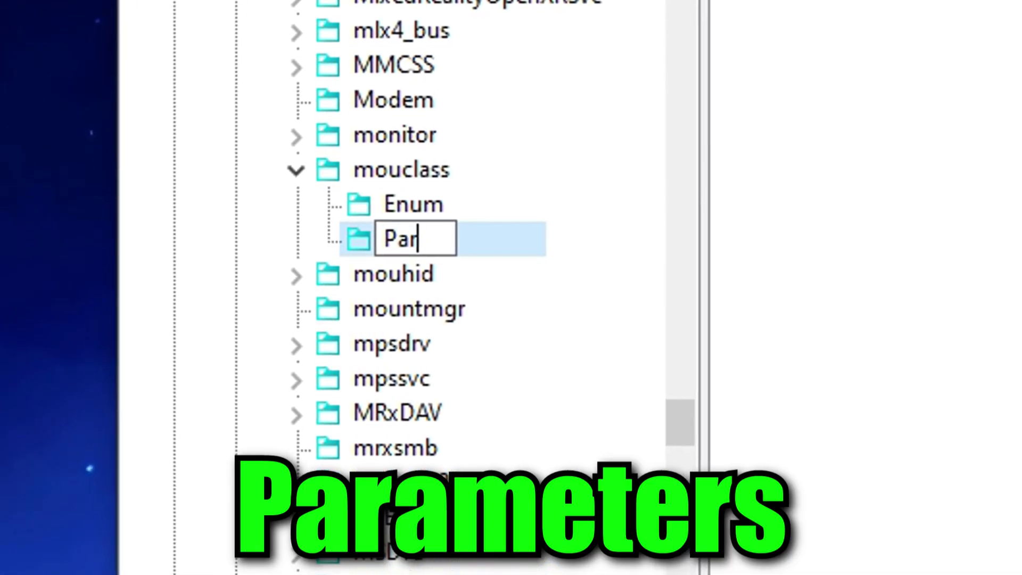
type("ers")
key("Return")
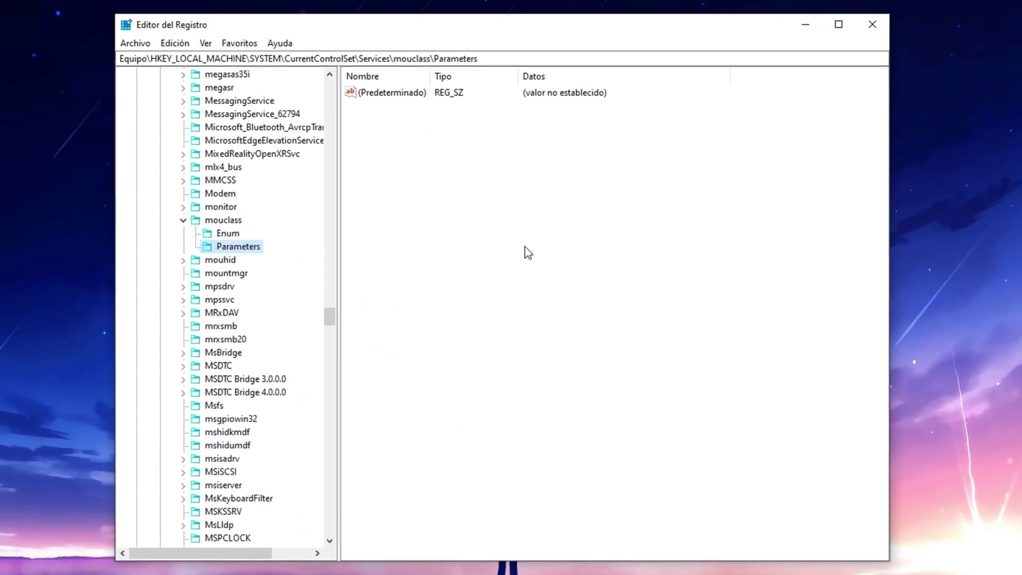
Add a 32-bit DWORD MouseDataQueueSize to Parameters and open it with Decimal base selected.
right_click(499, 233)
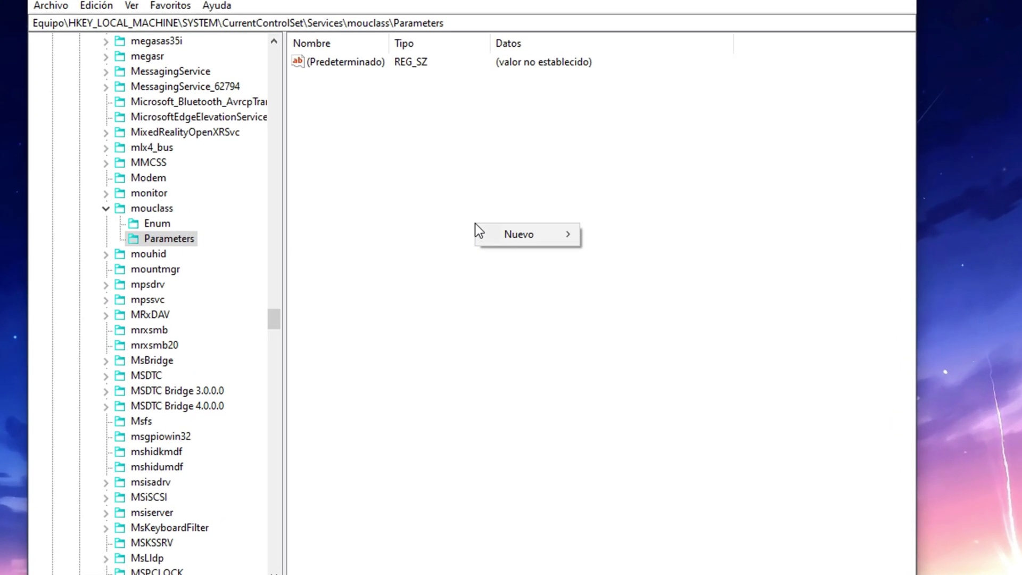
mouse_move(479, 232)
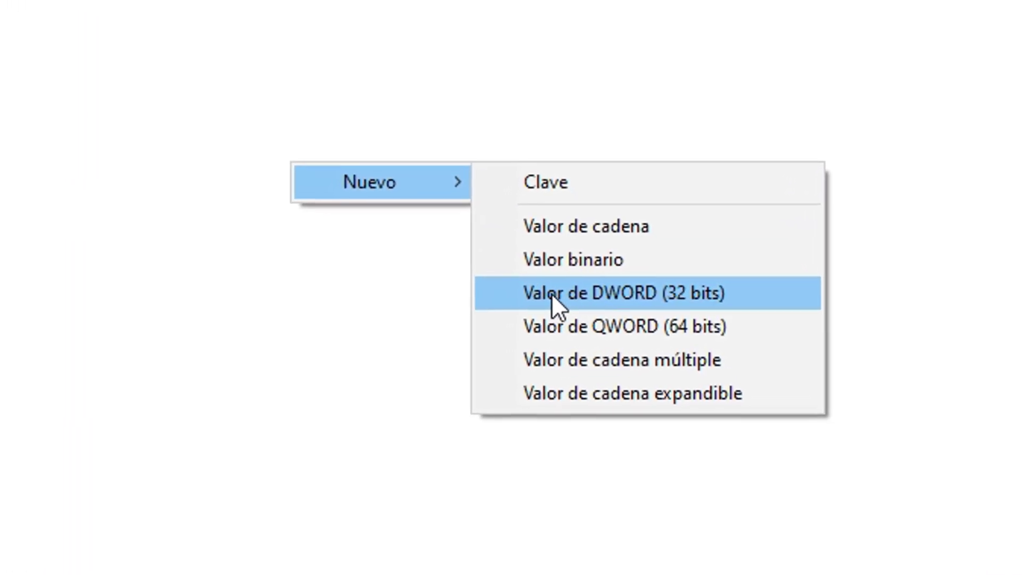
left_click(516, 286)
type("MouseDataQueueSiz")
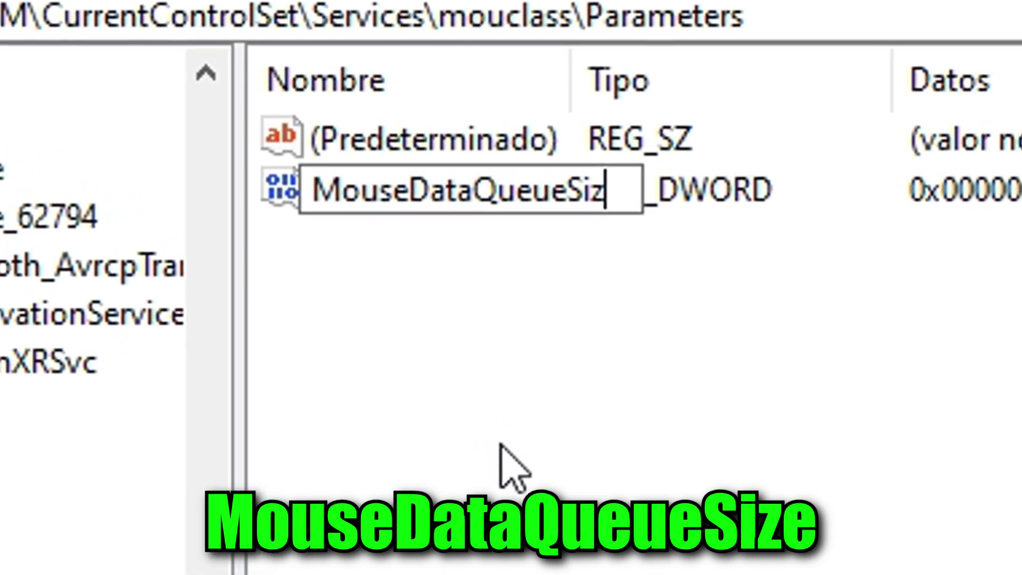
type("e")
key("Return")
double_click(394, 195)
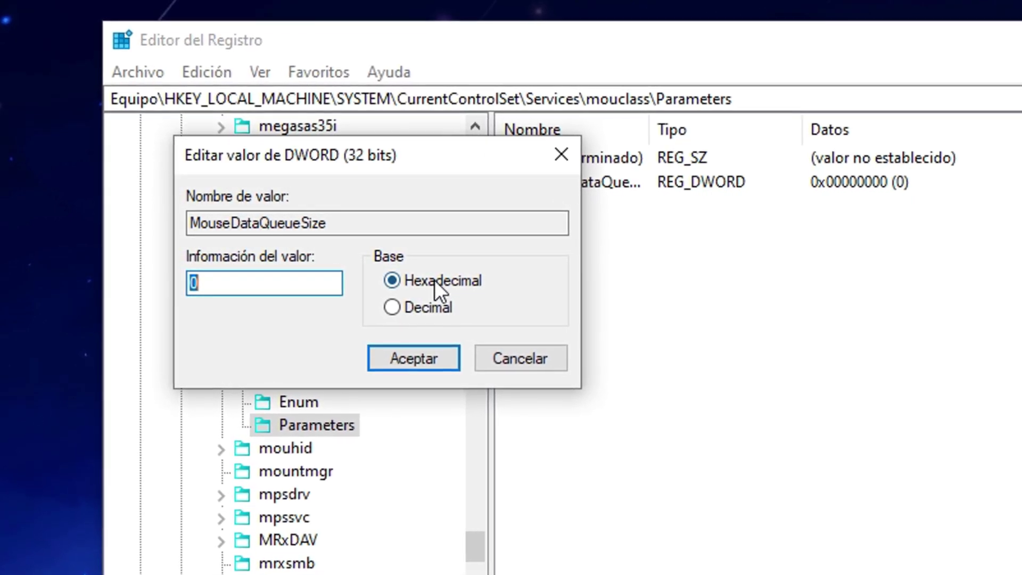
left_click(421, 311)
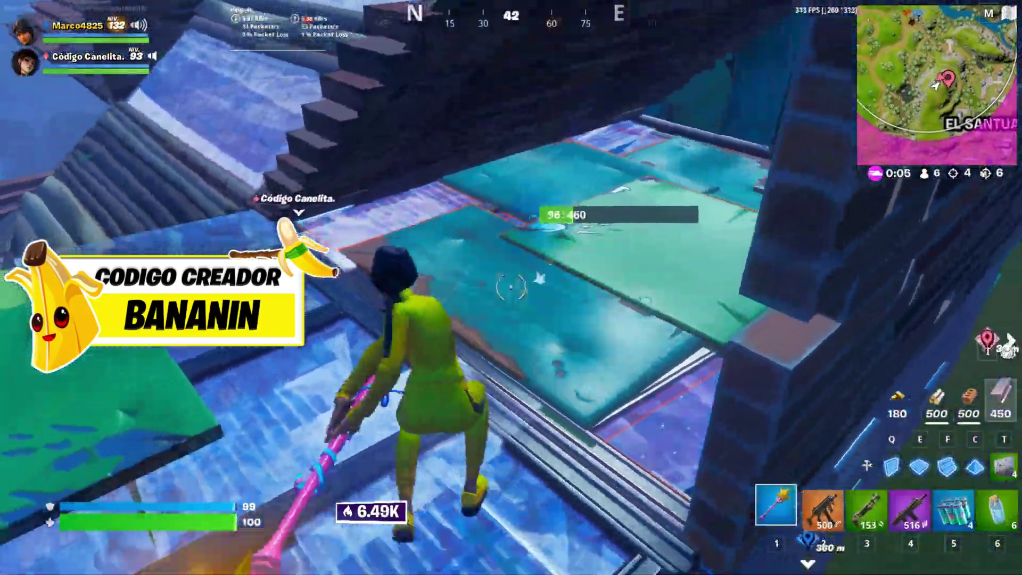
Place metal build pieces while trading shotgun and SMG shots with the enemy.
key("e")
left_click(512, 287)
key("3")
left_click(512, 287)
key("2")
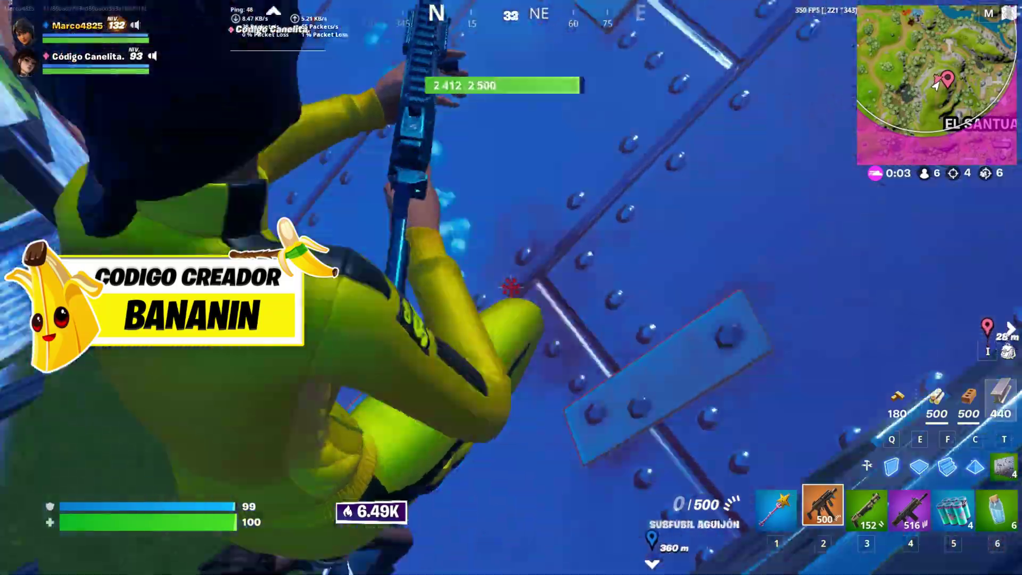
key("r")
key("3")
key("q")
left_click(511, 288)
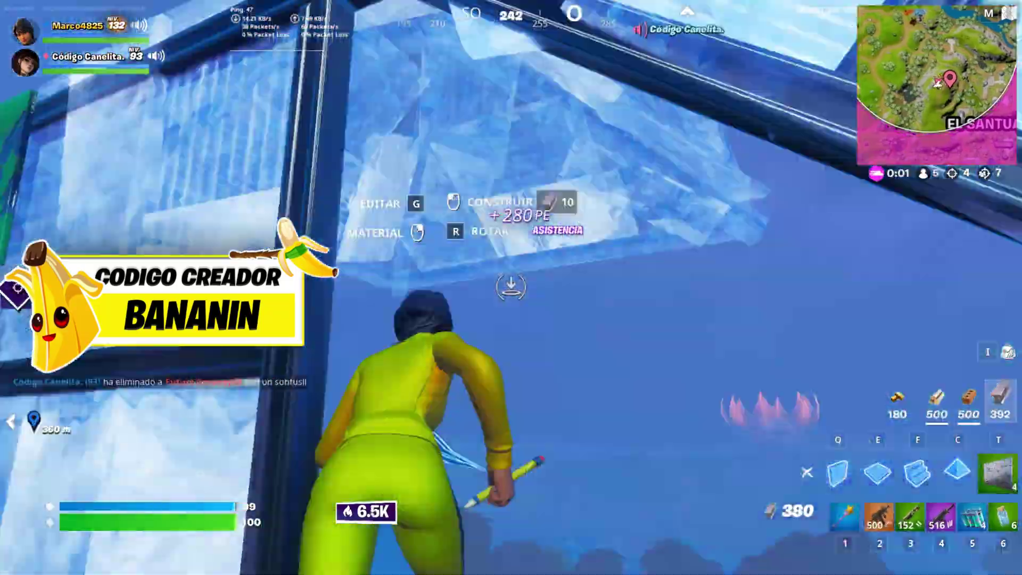
left_click(511, 287)
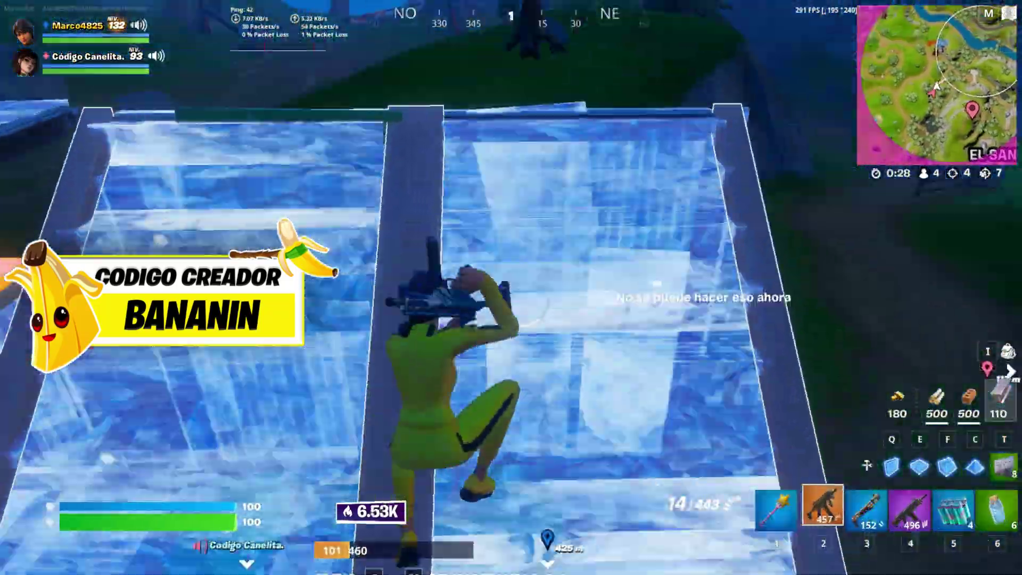
Build more metal, knock down and finish the enemy with SMG and shotgun, then switch to the pickaxe.
key("f")
left_click(511, 288)
key("2")
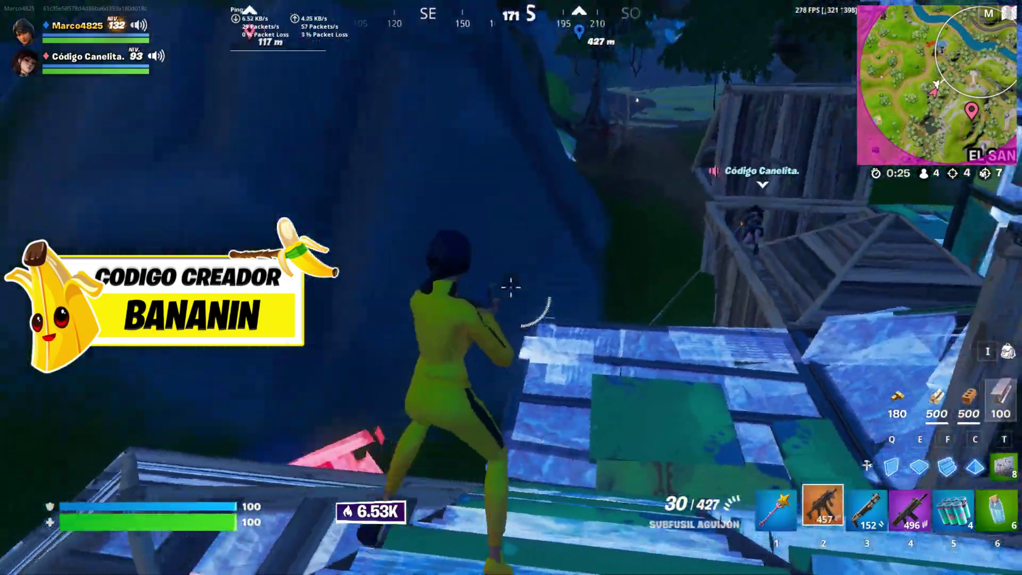
key("3")
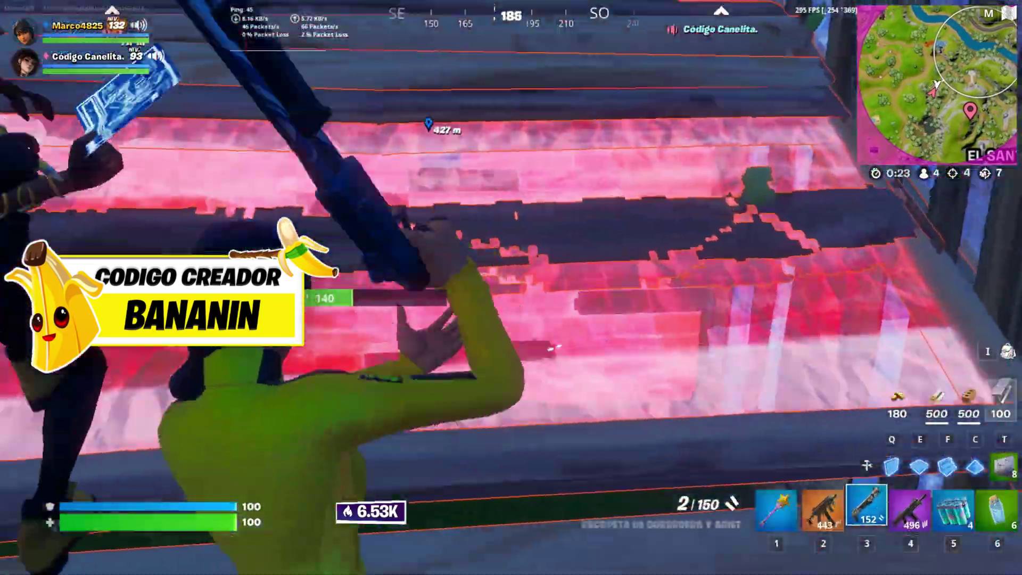
left_click(511, 287)
key("2")
left_click(511, 288)
key("3")
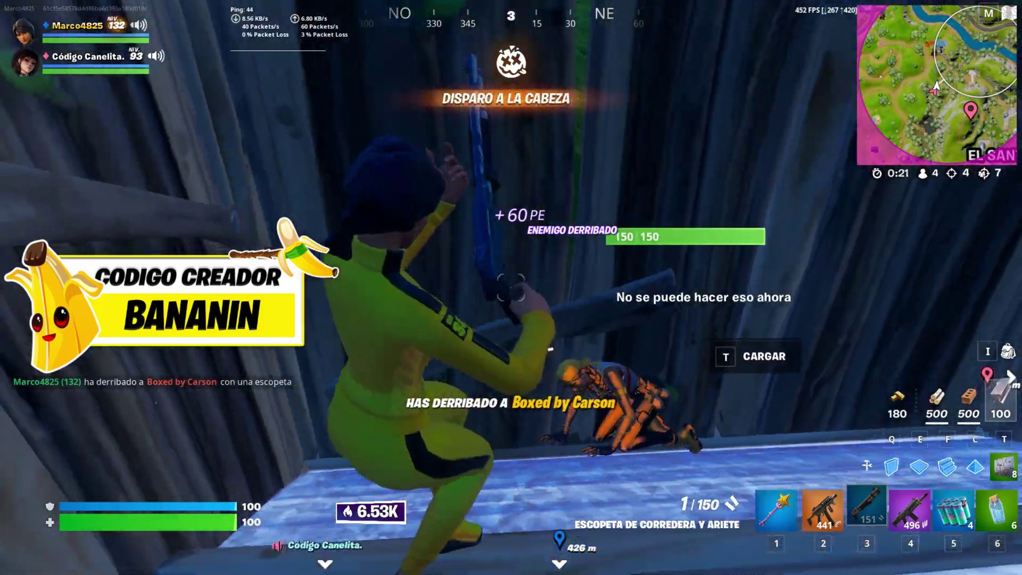
key("1")
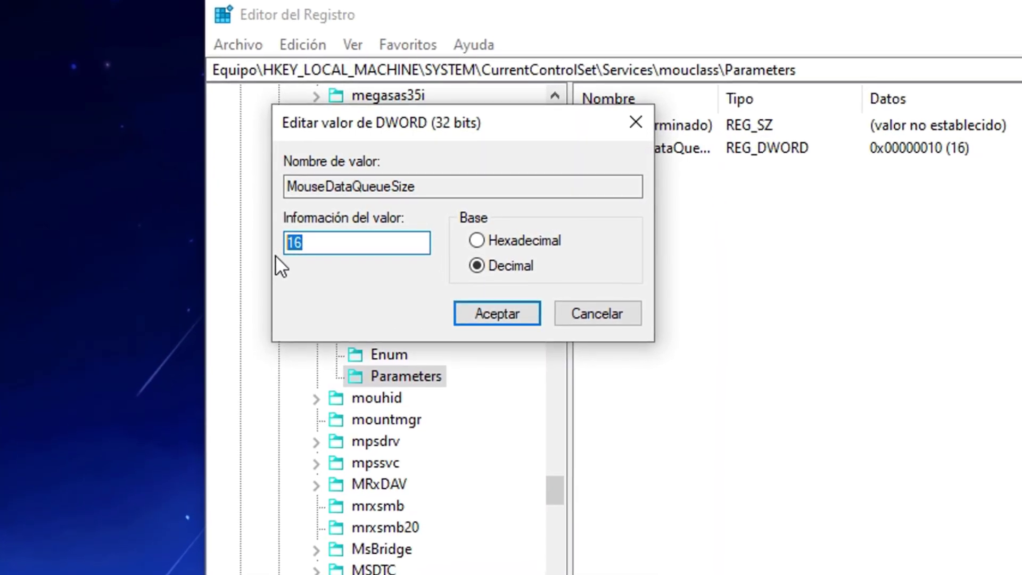
Enter 50 as the decimal data of MouseDataQueueSize.
type("50")
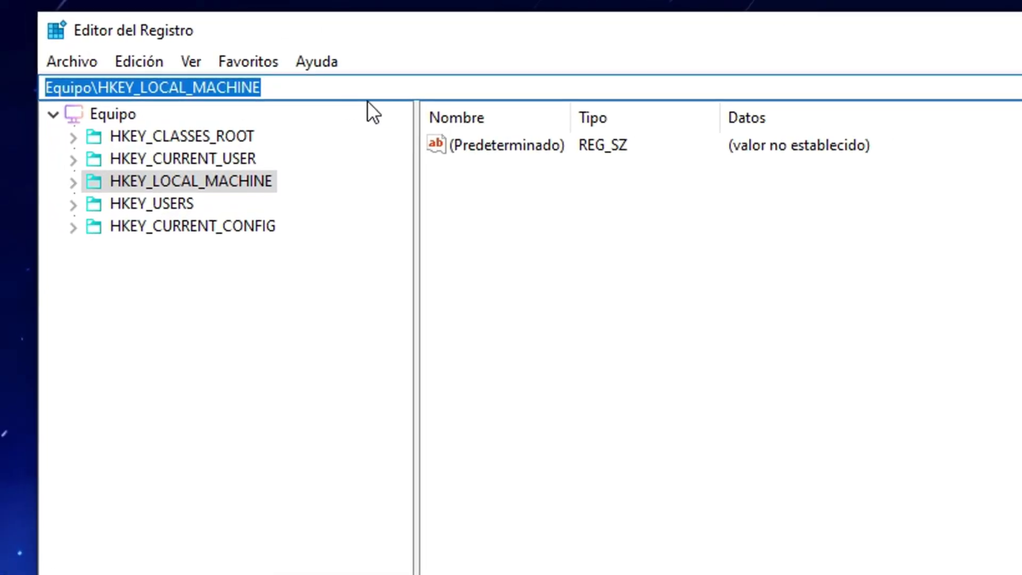
Paste the kbdclass path into the address bar and open its Parameters key.
right_click(332, 95)
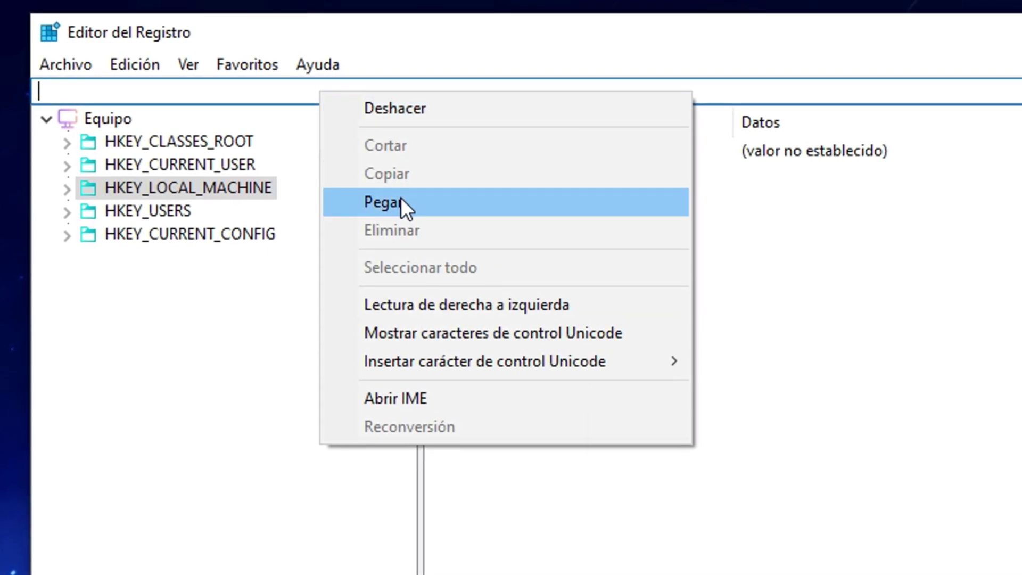
left_click(400, 204)
key("Return")
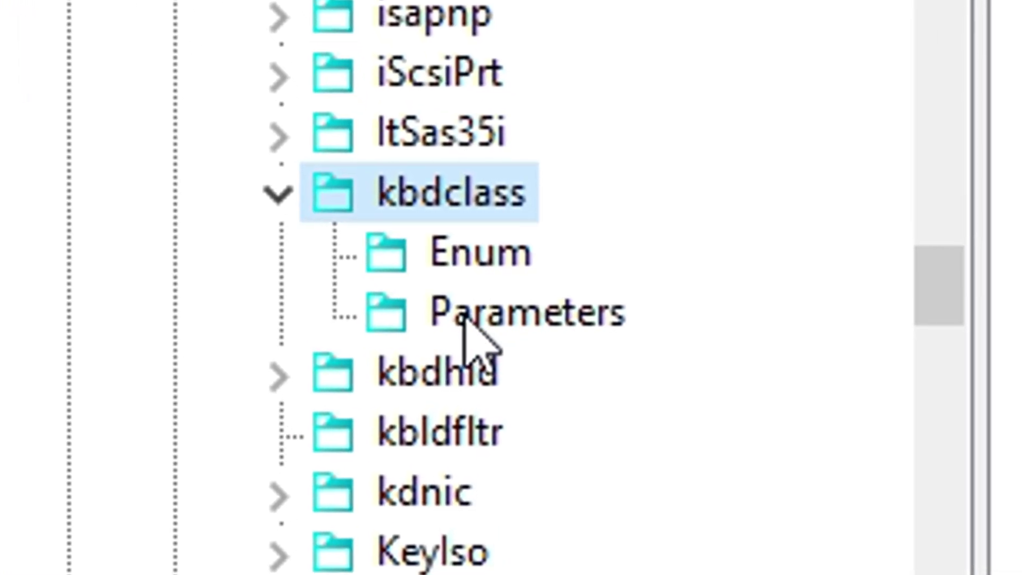
left_click(476, 320)
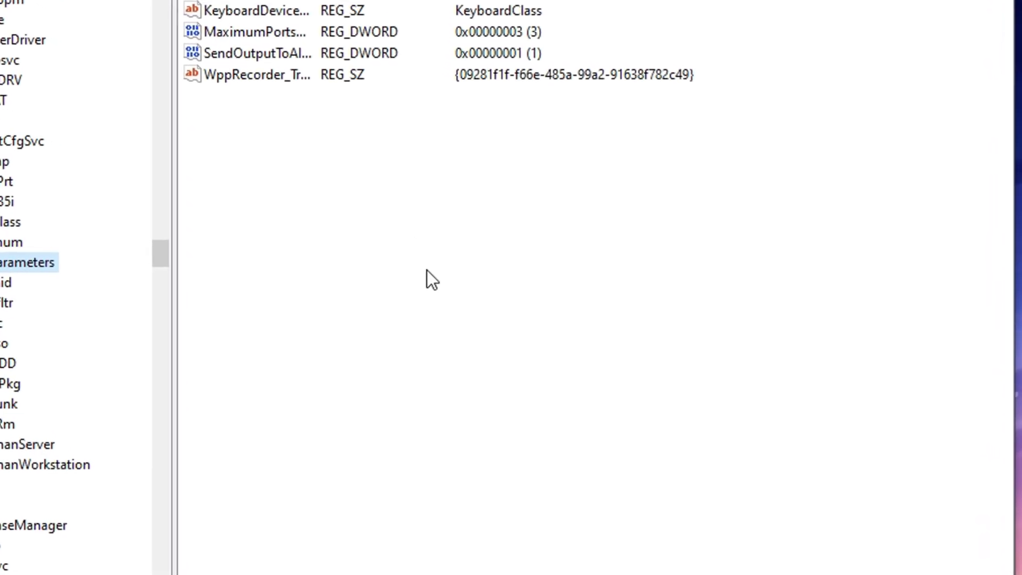
Create a 32-bit DWORD value named KeyboardDataQueueSize in kbdclass Parameters.
right_click(386, 239)
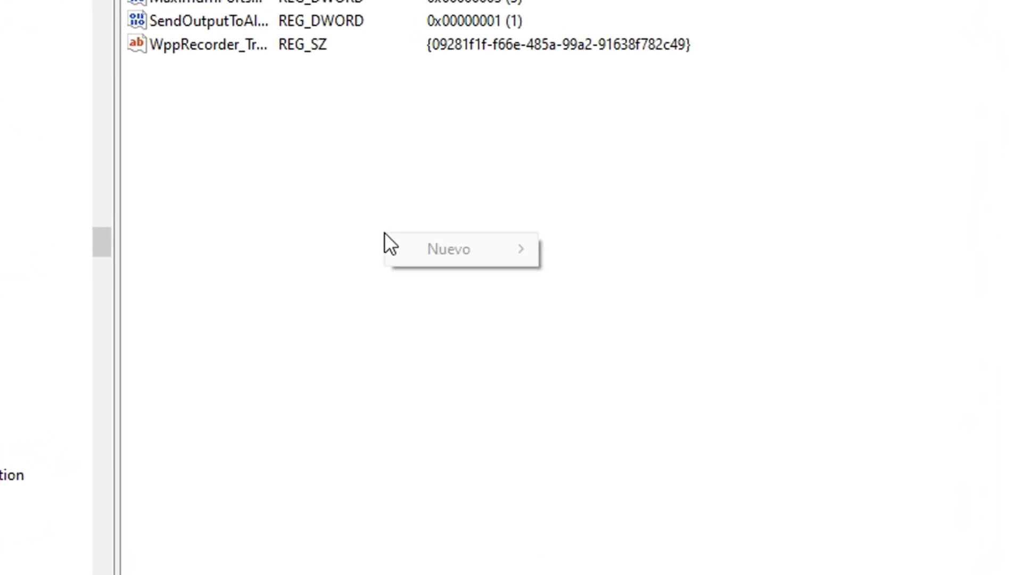
mouse_move(415, 249)
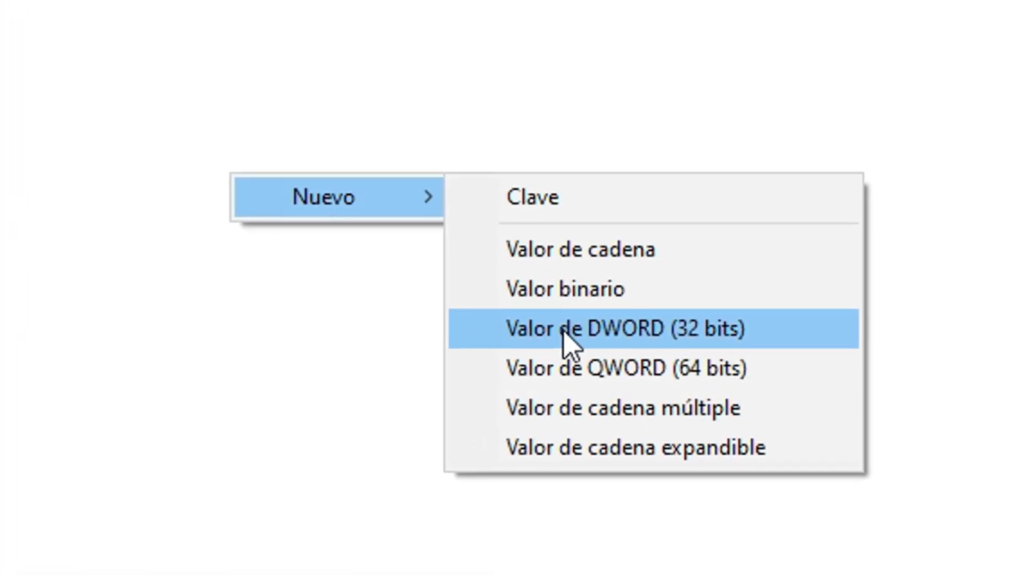
left_click(556, 330)
type("KeyboardDataQueueSize")
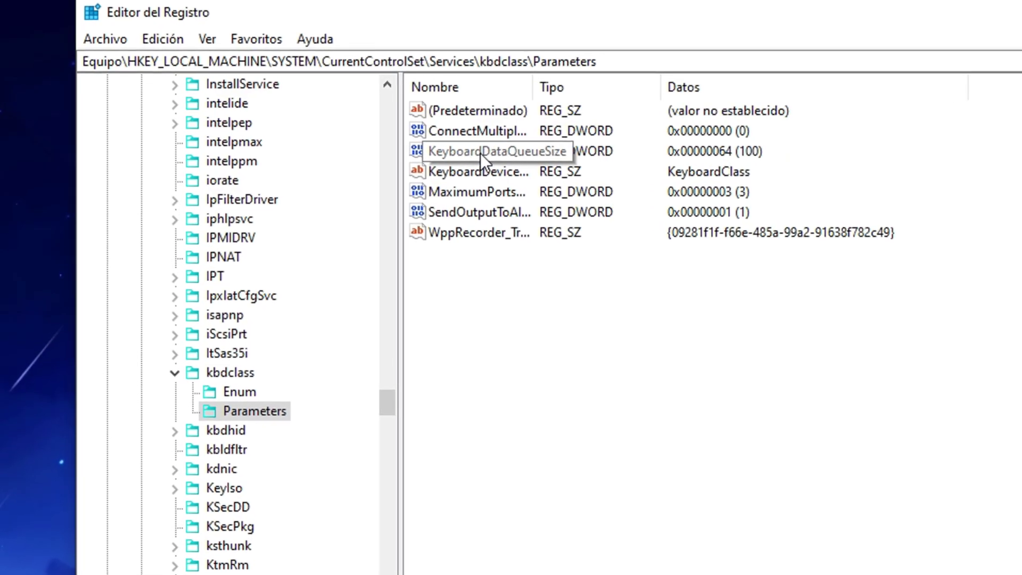
Edit KeyboardDataQueueSize in Decimal base, replacing its data so 100 is entered.
double_click(490, 153)
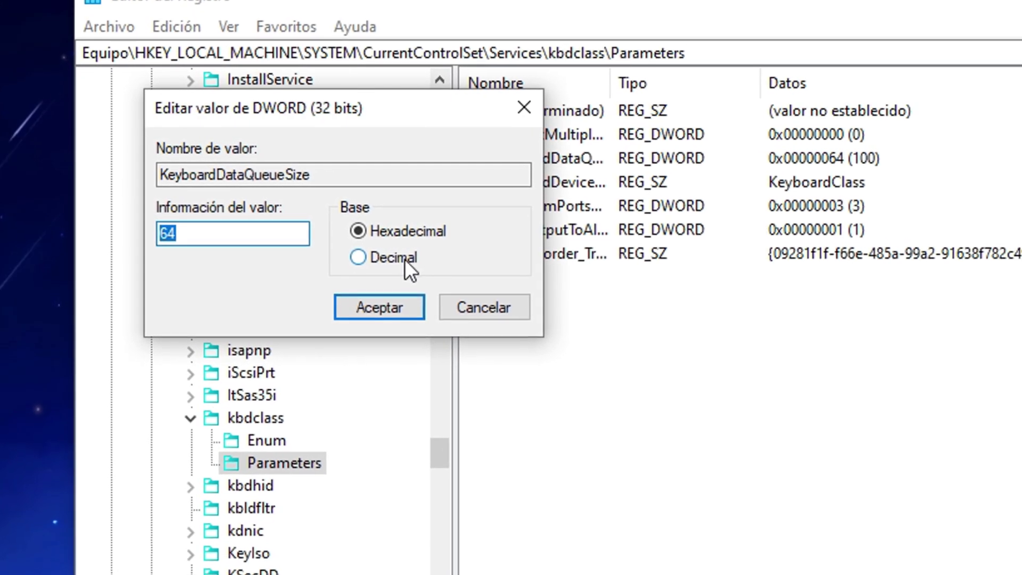
left_click(404, 258)
double_click(248, 253)
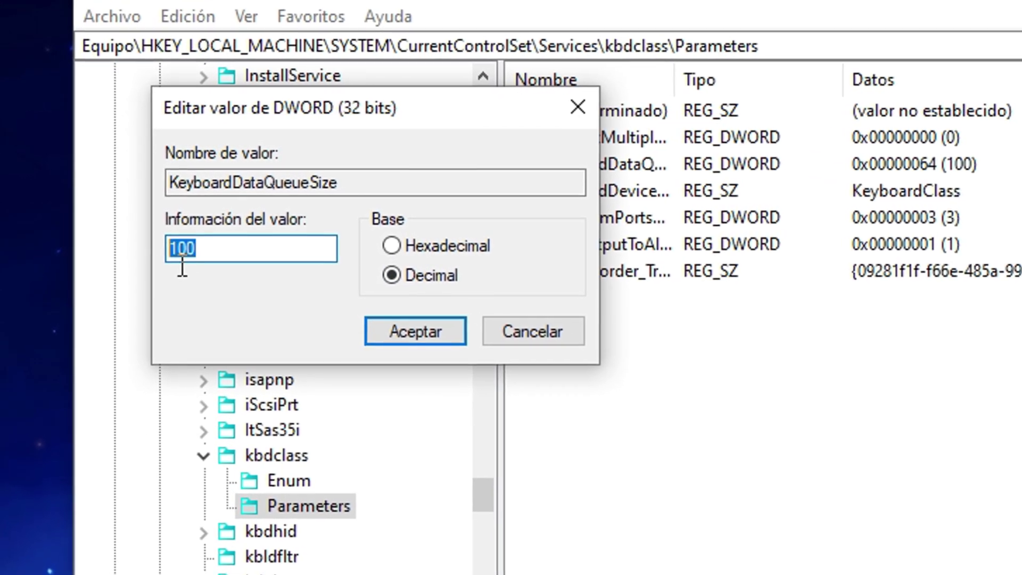
key("BackSpace")
type("10")
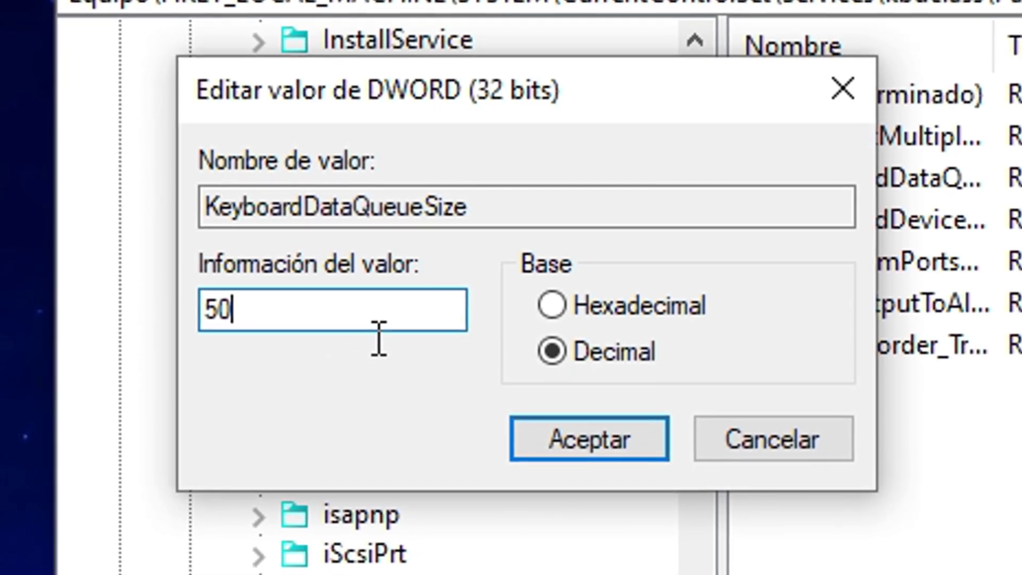
key("BackSpace")
key("BackSpace")
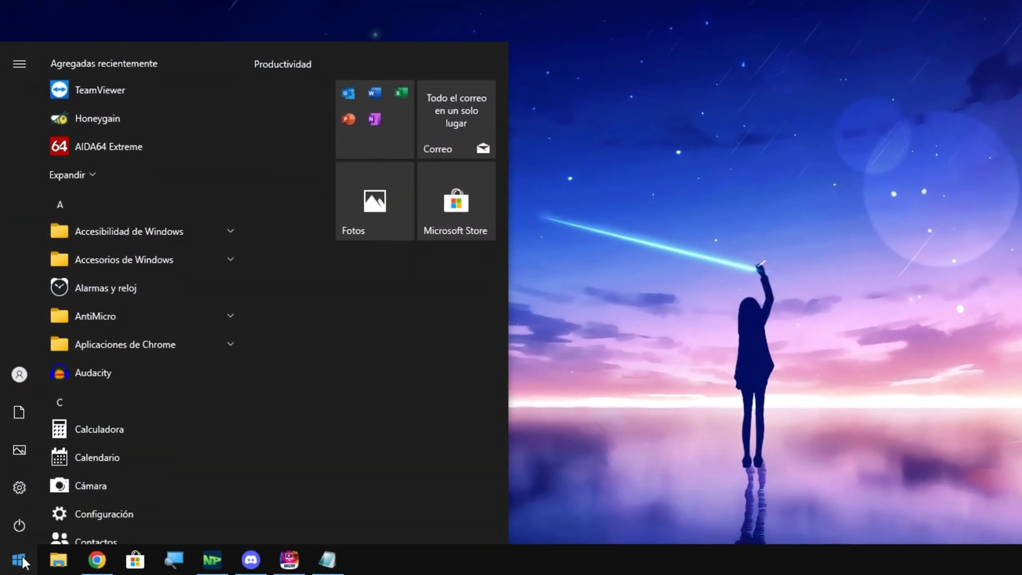
Show the Start menu power options, then box-select all eleven files in the Tweeks folder.
left_click(20, 523)
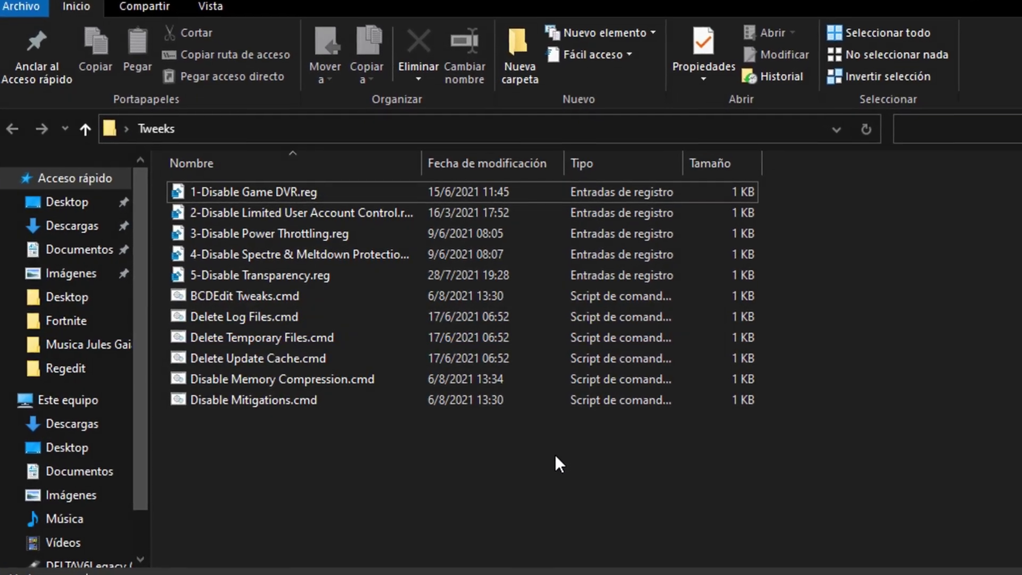
left_click_drag(807, 513, 75, 115)
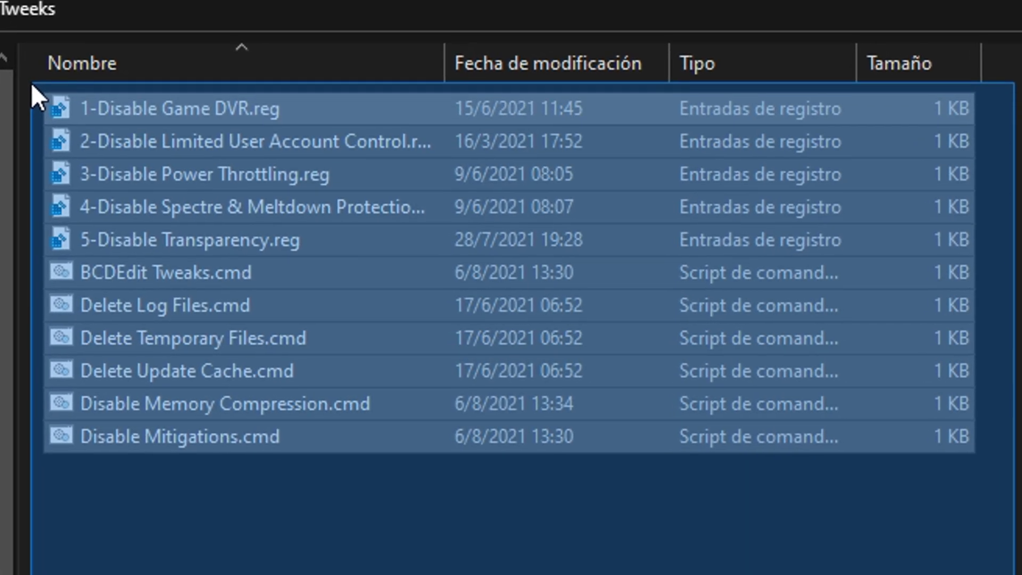
left_click_drag(32, 84, 29, 95)
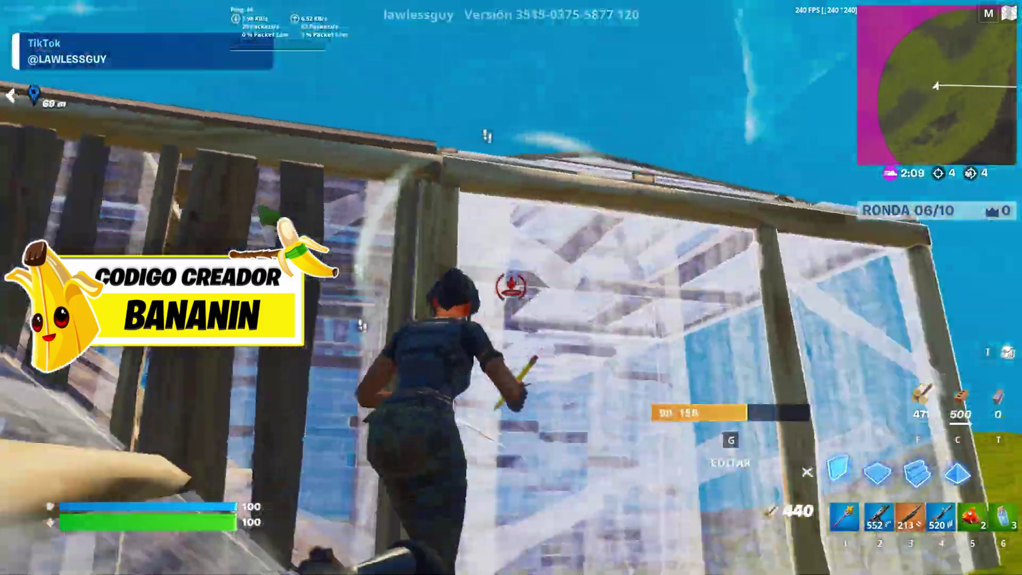
Edit a wooden wall into a window and place more wooden build pieces in Fortnite.
key("g")
key("q")
left_click(511, 287)
left_click(511, 287)
Place wooden cone and build pieces, then shoot the opponent with the shotgun.
key("3")
key("c")
left_click(511, 287)
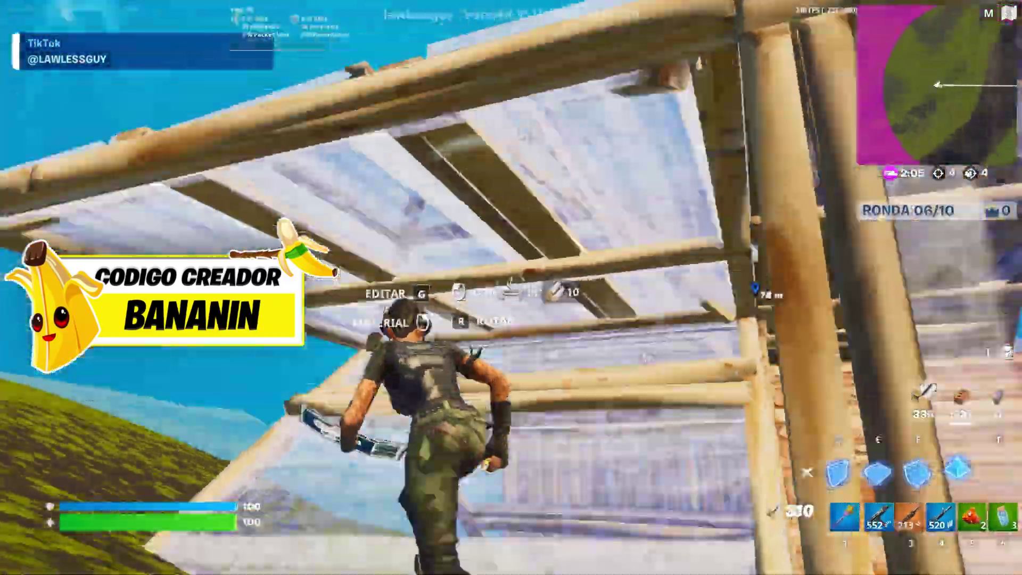
left_click(511, 288)
key("3")
left_click(511, 288)
Build more wooden walls and pieces, then fire the shotgun again.
key("q")
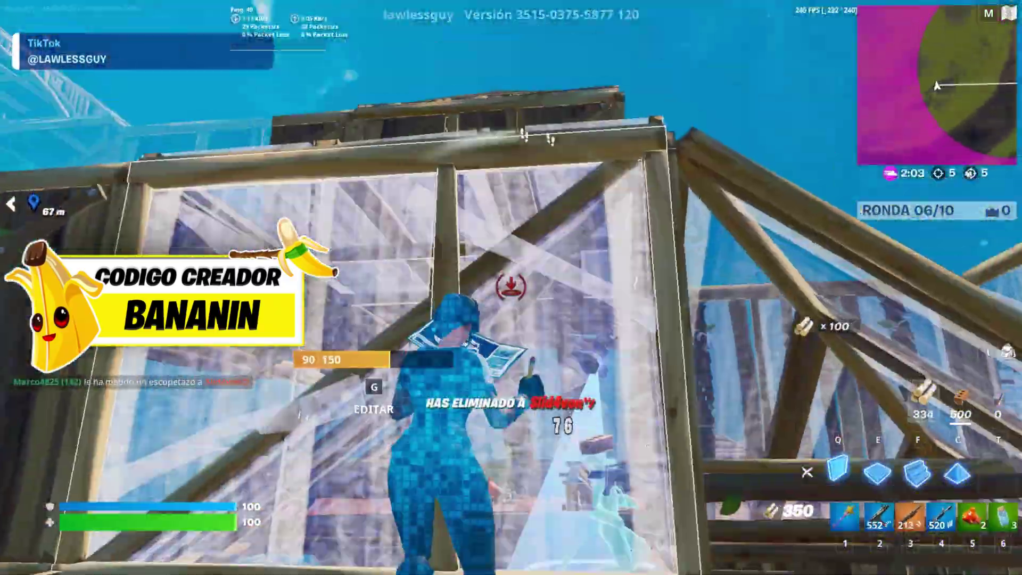
key("f")
left_click(512, 288)
key("q")
key("3")
left_click(511, 287)
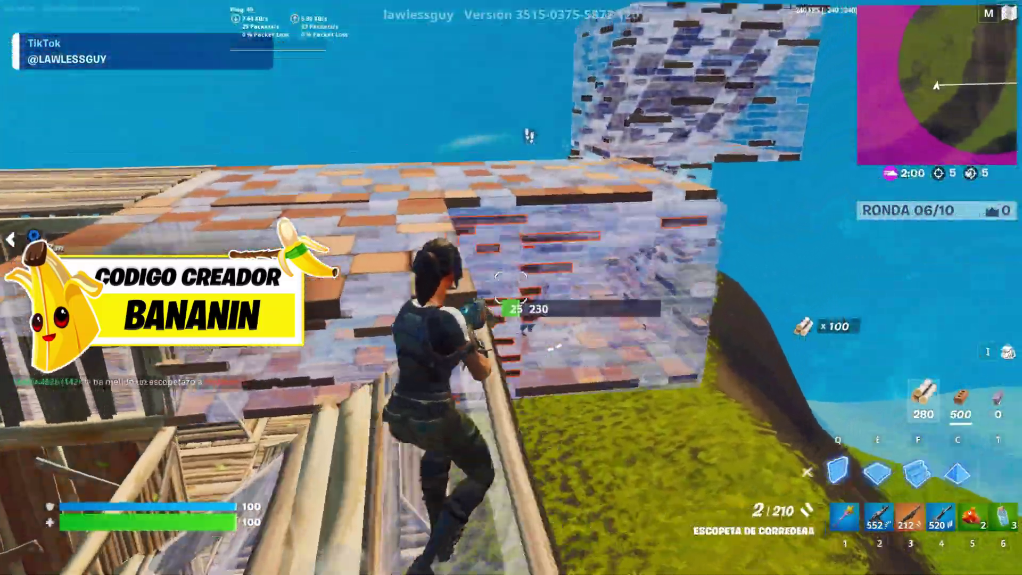
Build a wooden ramp and more wooden cone pieces.
key("f")
left_click(511, 287)
key("c")
left_click(511, 288)
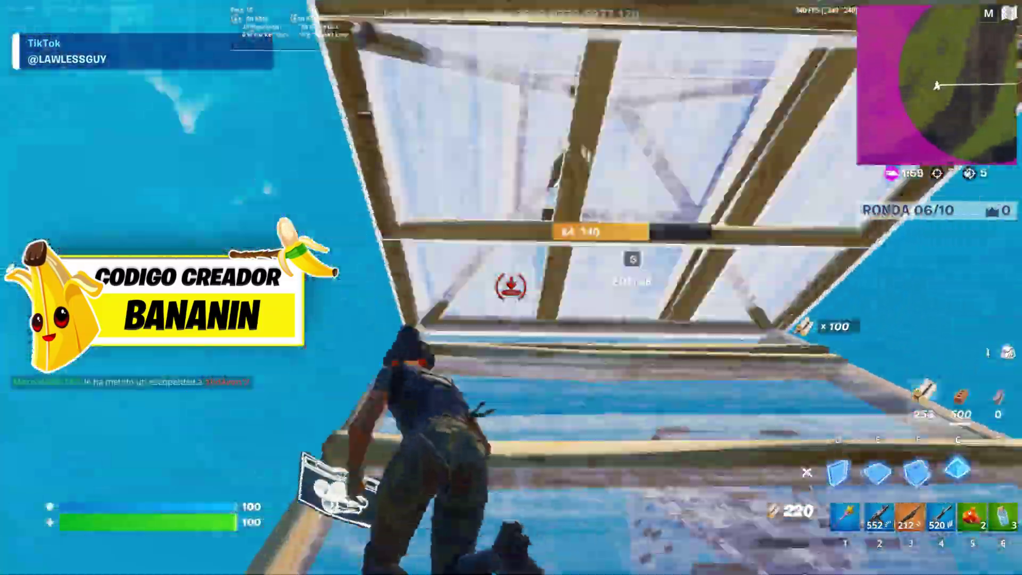
left_click(511, 288)
Eliminate the opponent with shotgun and SMG fire, then re-equip the shotgun.
key("q")
left_click(511, 287)
key("3")
left_click(511, 287)
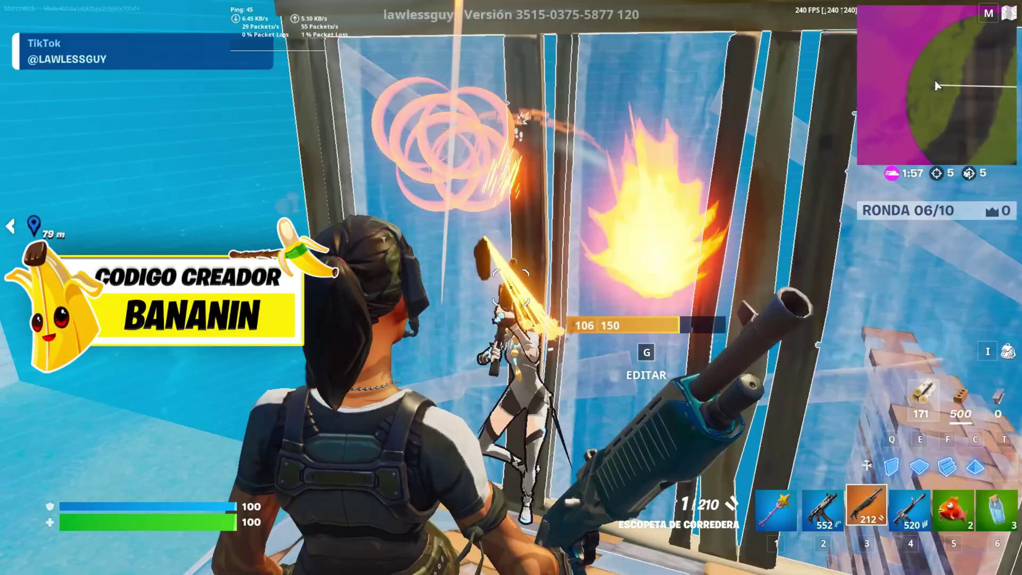
key("2")
left_click(511, 288)
left_click(511, 288)
key("3")
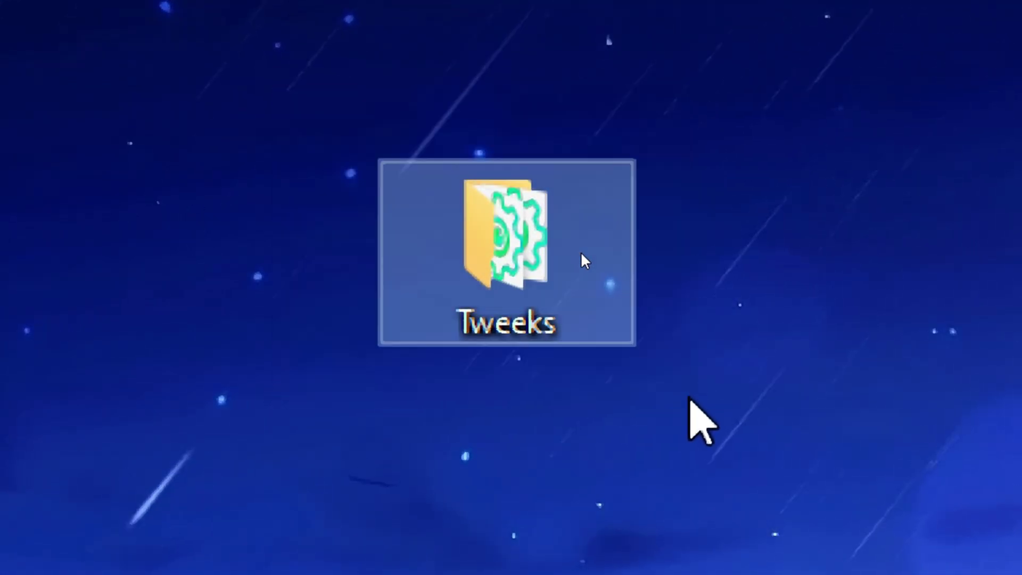
Open the Tweeks folder from the desktop in File Explorer.
left_click(526, 235)
double_click(525, 232)
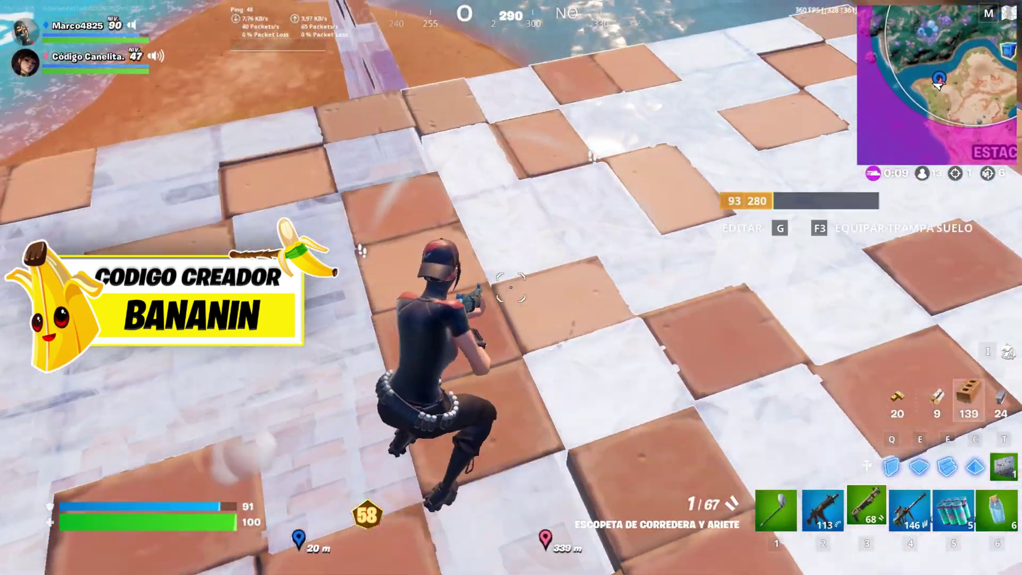
Place brick walls and pieces between shotgun shots, then fire the burst rifle.
key("q")
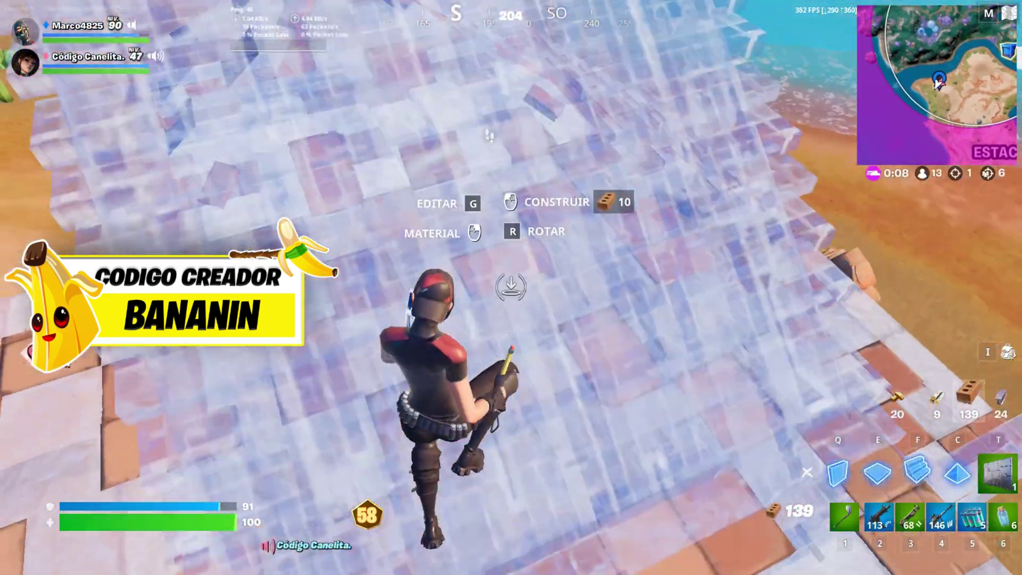
left_click(511, 287)
key("3")
key("q")
left_click(512, 287)
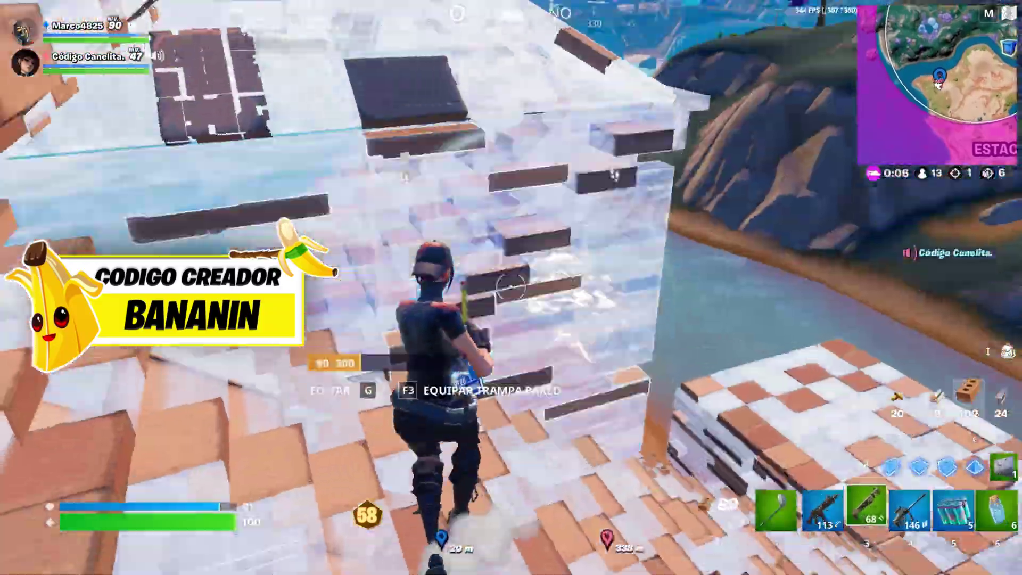
key("3")
left_click(511, 288)
key("2")
key("q")
left_click(511, 288)
key("4")
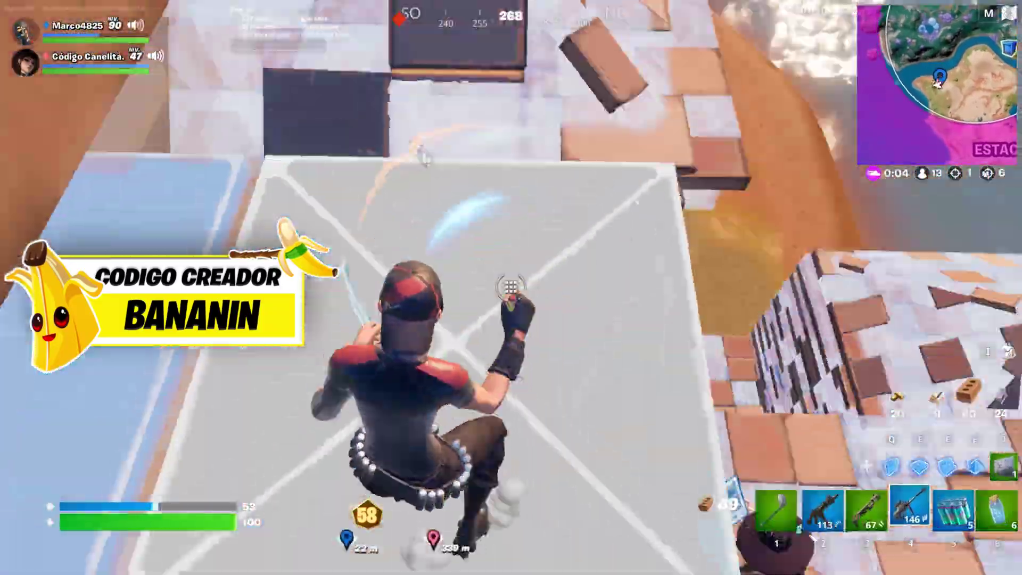
left_click(511, 288)
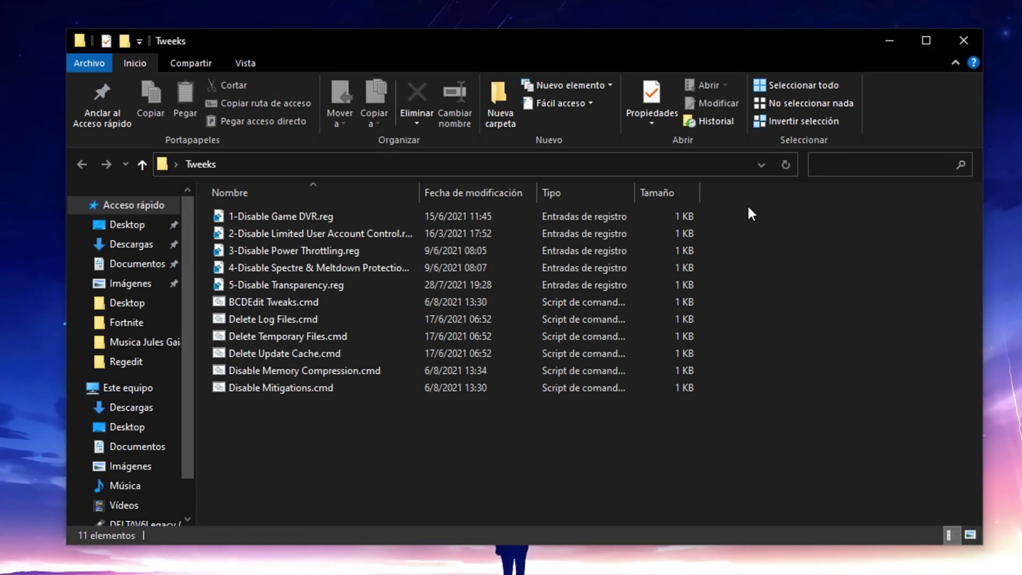
Select the five numbered .reg files in Tweeks and merge them into the registry.
left_click_drag(749, 207, 732, 210)
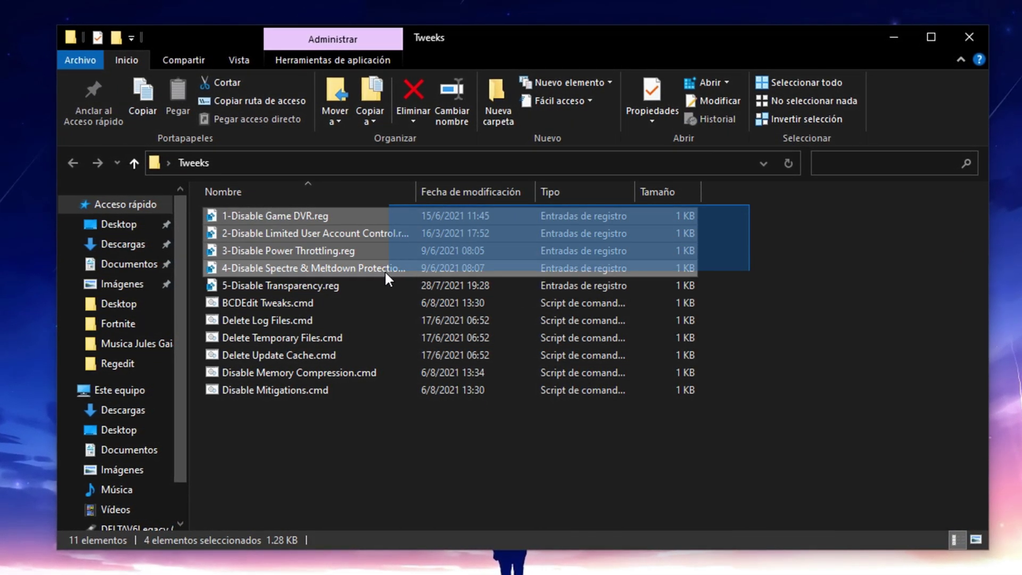
left_click_drag(337, 282, 332, 287)
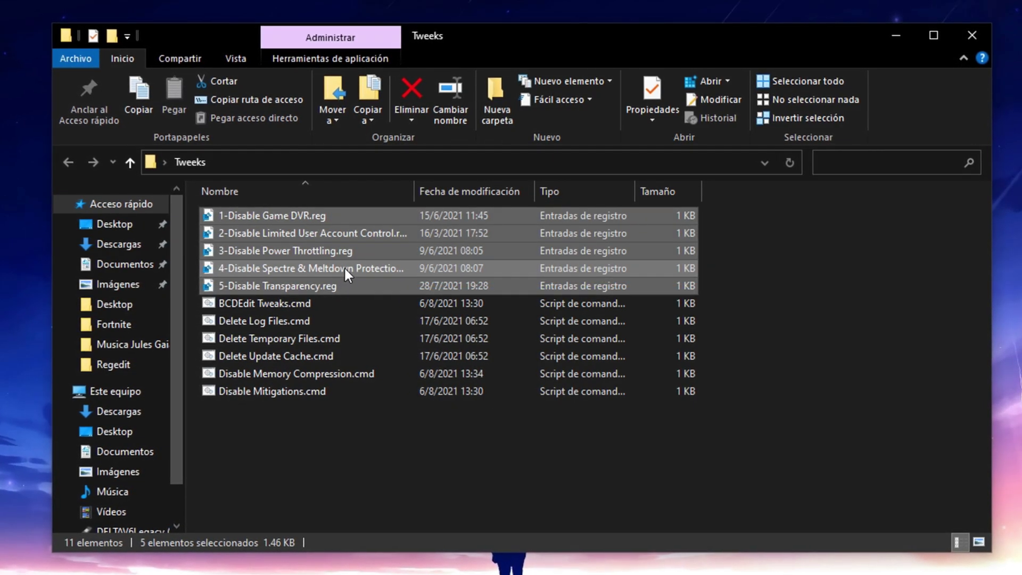
right_click(346, 266)
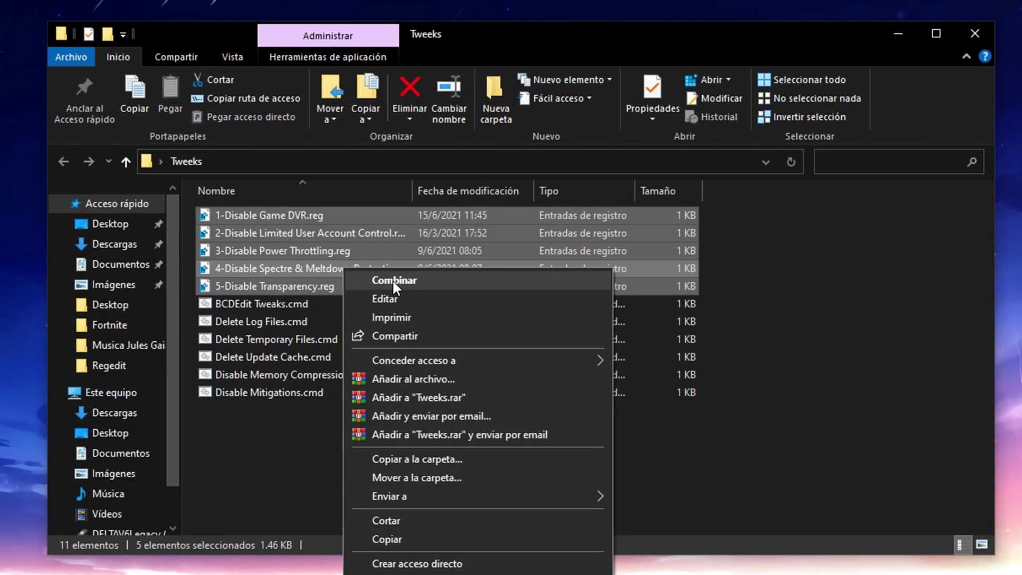
left_click(393, 279)
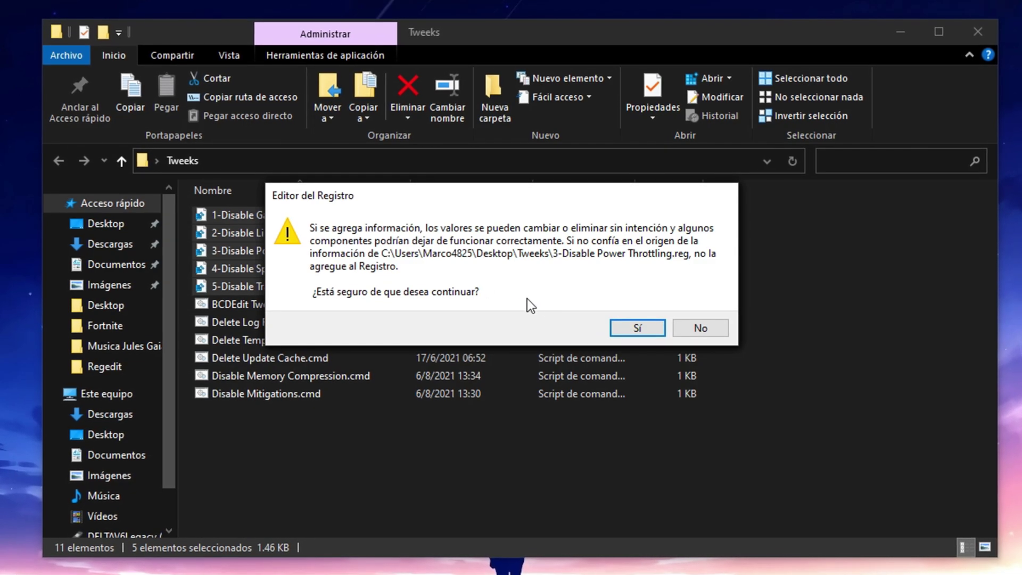
Confirm Sí and Aceptar on every Editor del Registro prompt for the five files.
left_click(645, 326)
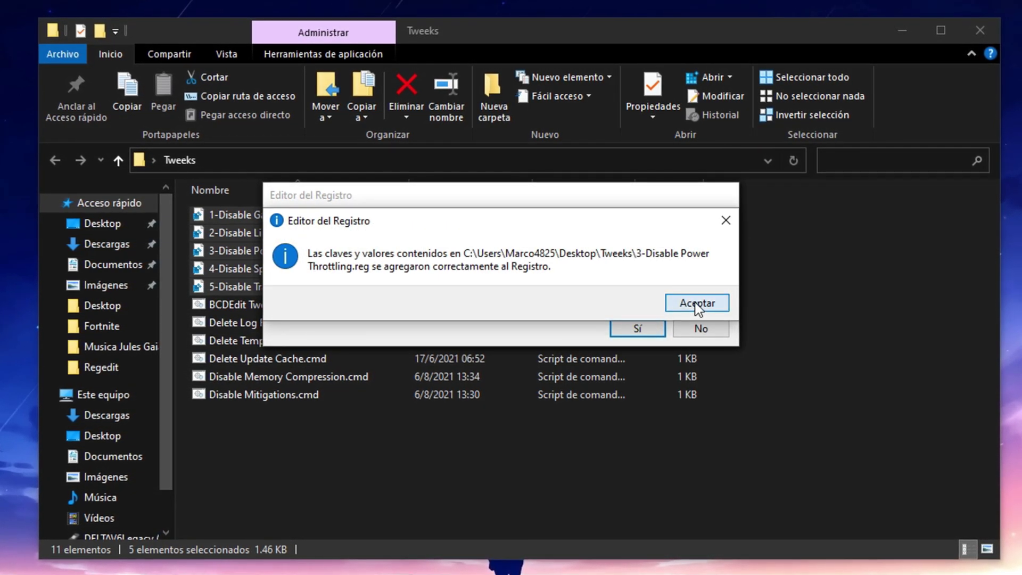
left_click(696, 303)
left_click(654, 325)
left_click(682, 306)
left_click(653, 328)
left_click(670, 308)
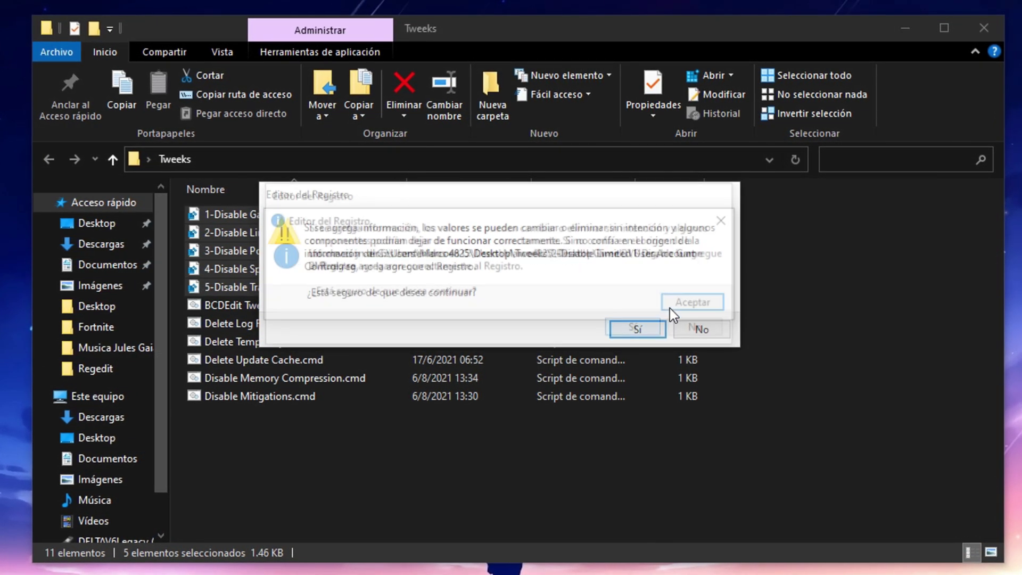
left_click(653, 327)
left_click(687, 302)
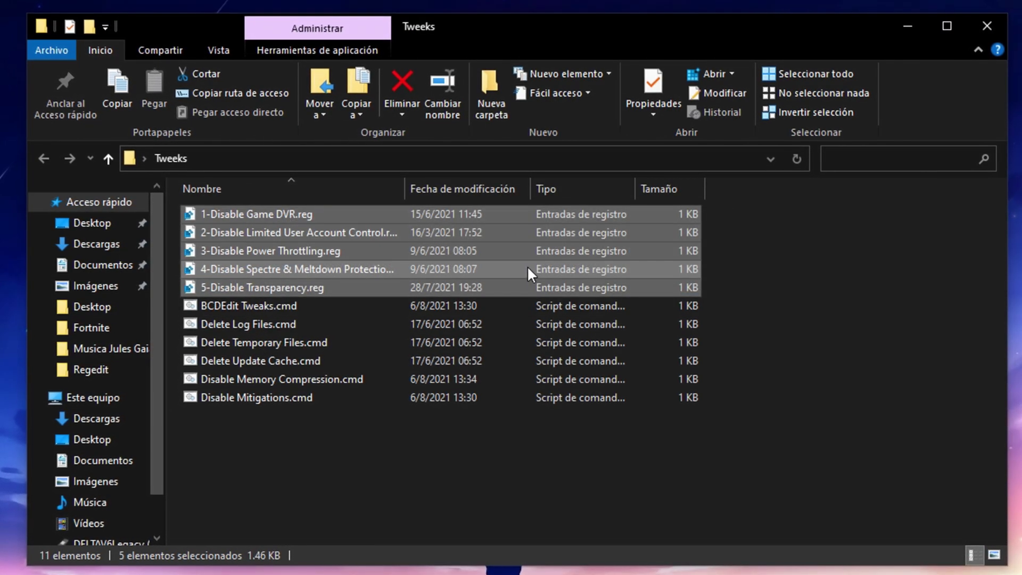
Select the six .cmd scripts, then clear the selection.
left_click_drag(350, 427, 284, 310)
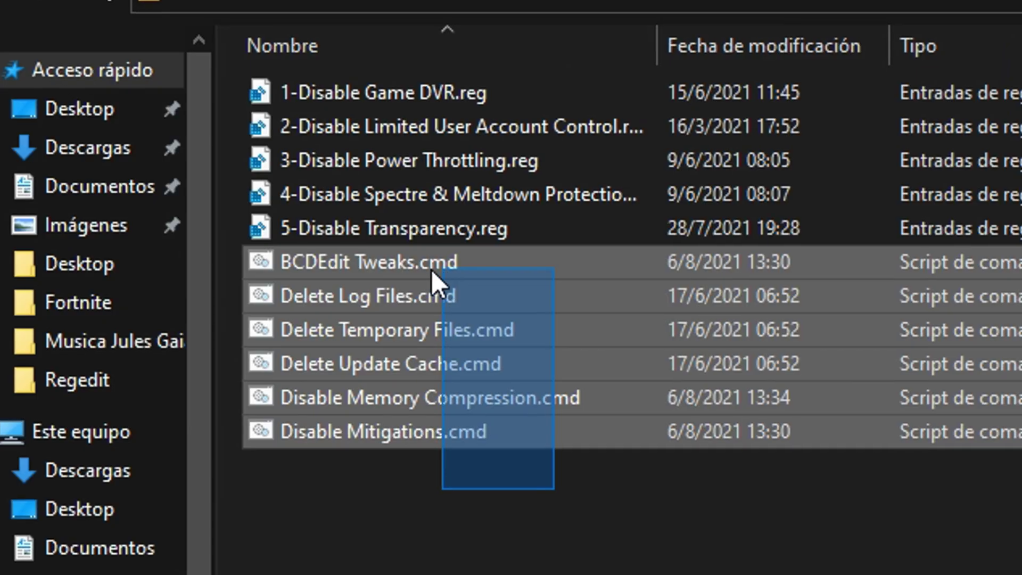
left_click_drag(432, 269, 423, 427)
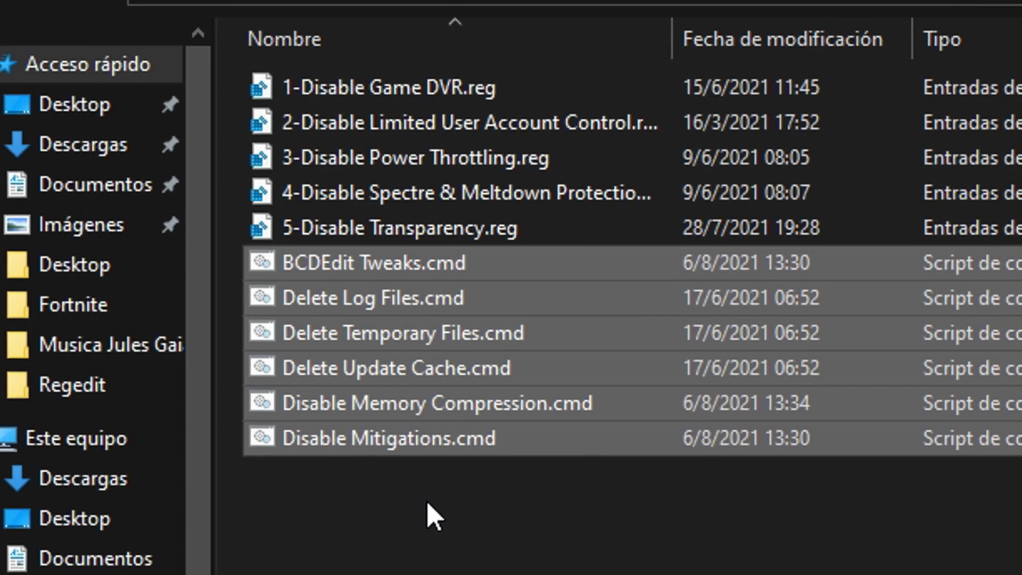
left_click(434, 516)
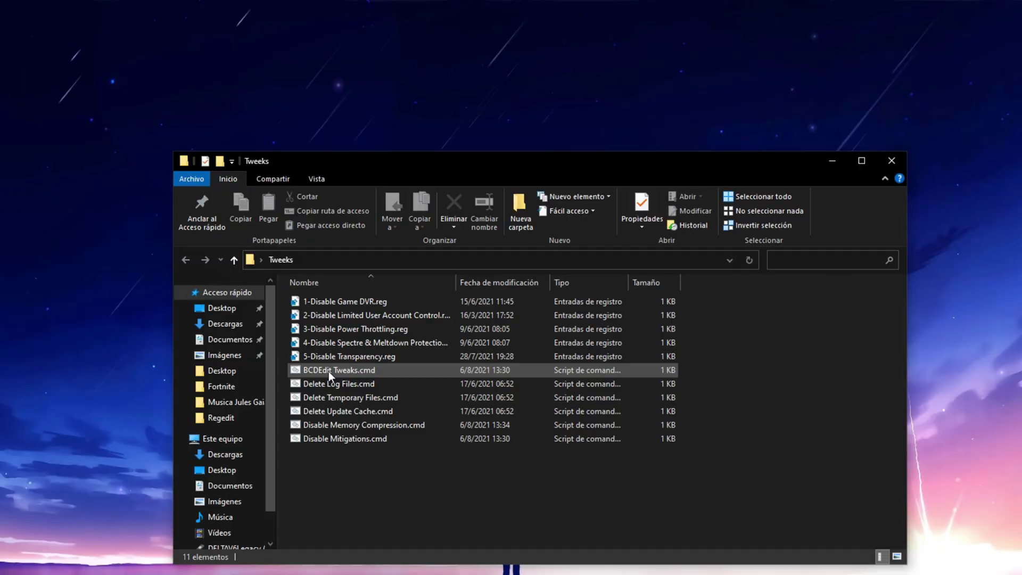
Run BCDEdit Tweaks.cmd as administrator and centre its console to read the success messages.
right_click(359, 274)
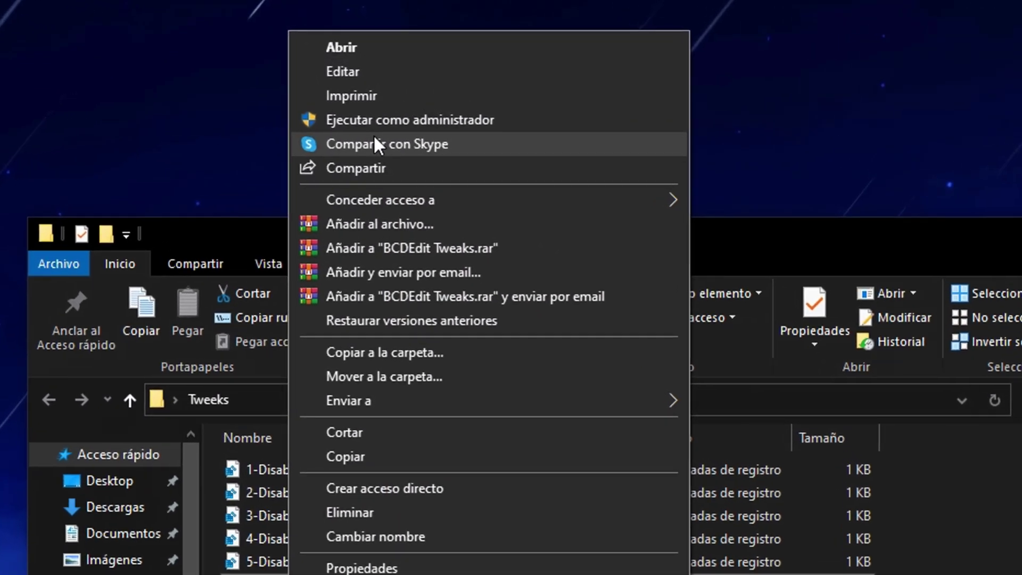
left_click(371, 144)
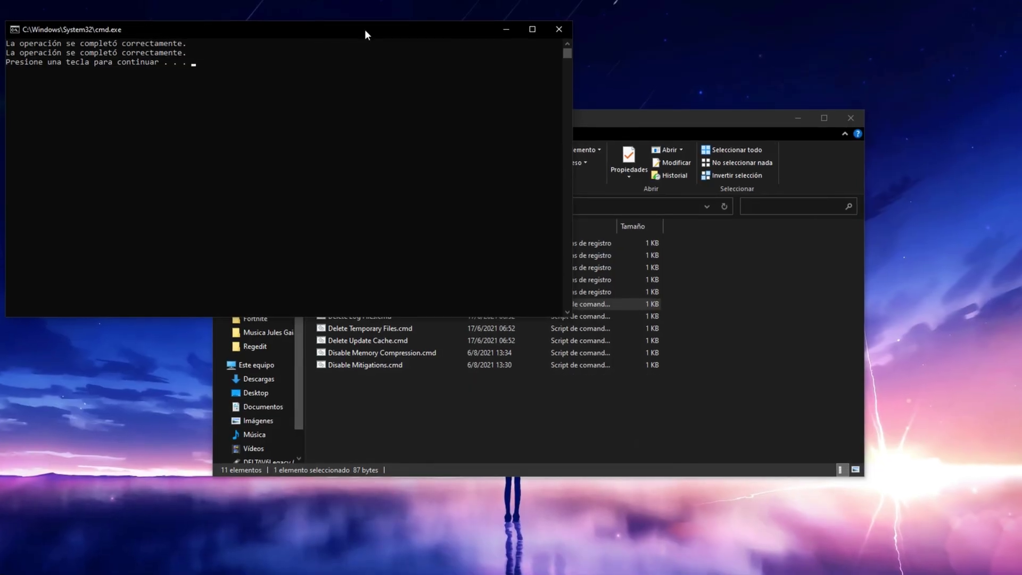
left_click_drag(366, 30, 673, 157)
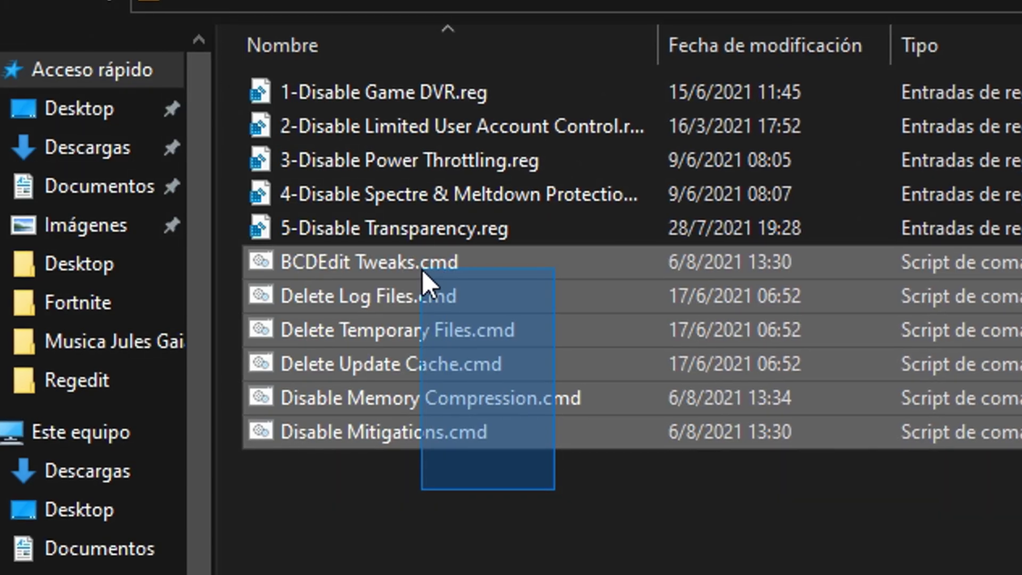
mouse_move(459, 283)
left_mouse_down()
mouse_move(471, 274)
mouse_move(452, 279)
left_mouse_up()
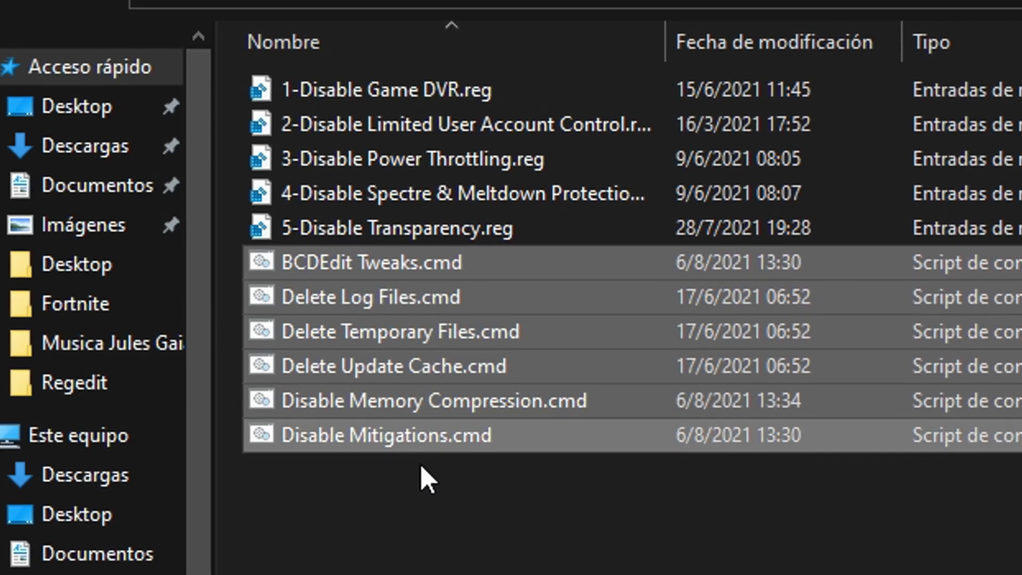
Clear the script selection, then fire the SMG and assault rifle at the opponent.
left_click(428, 504)
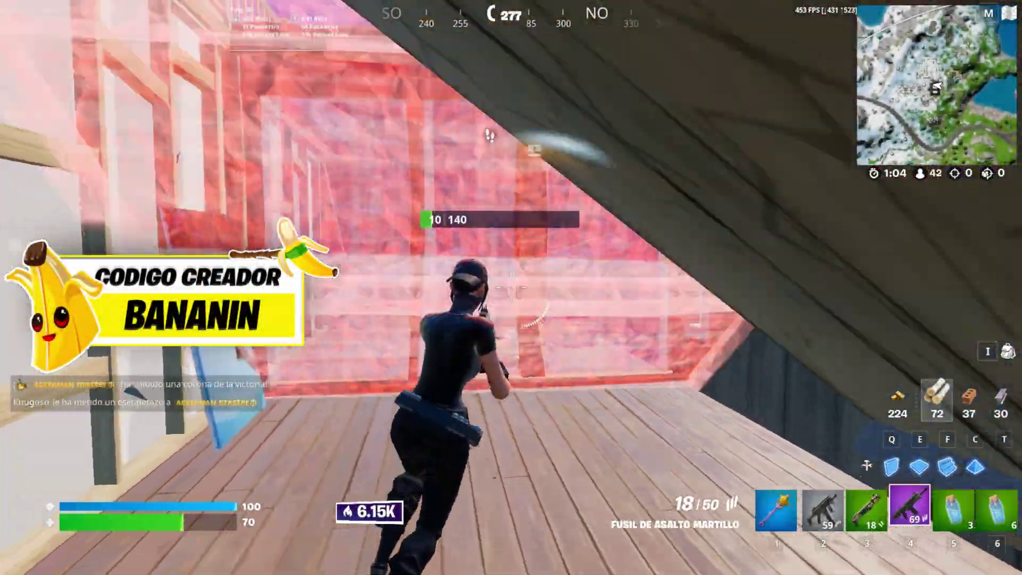
key("3")
key("space")
left_click(511, 288)
key("2")
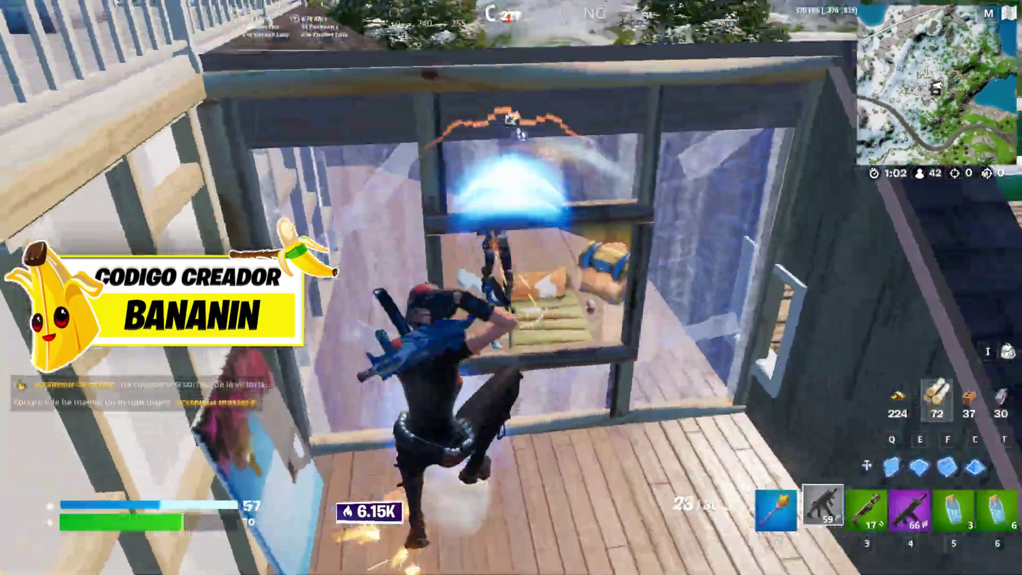
left_click(511, 288)
key("f")
left_click(511, 288)
key("2")
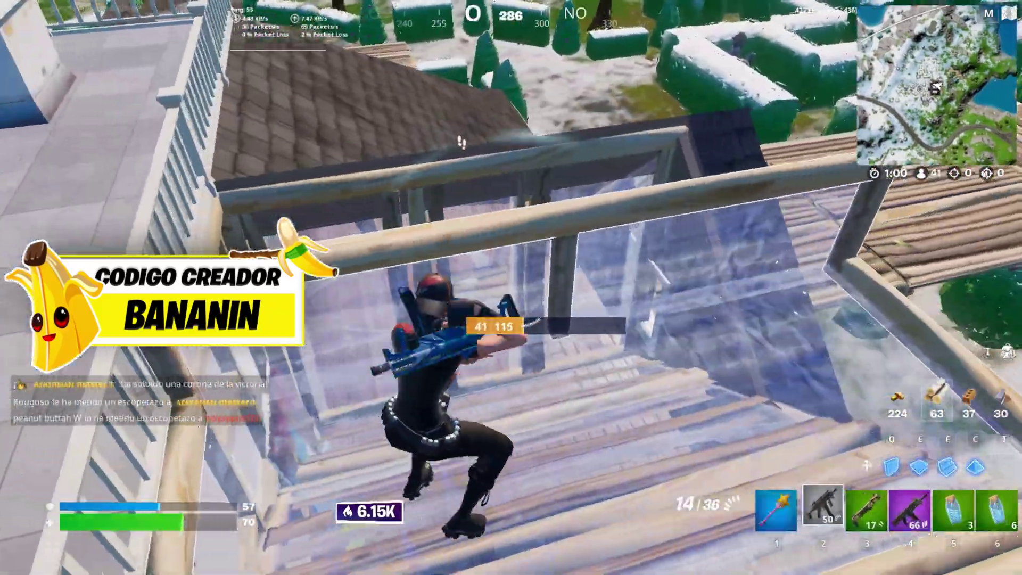
left_click(511, 287)
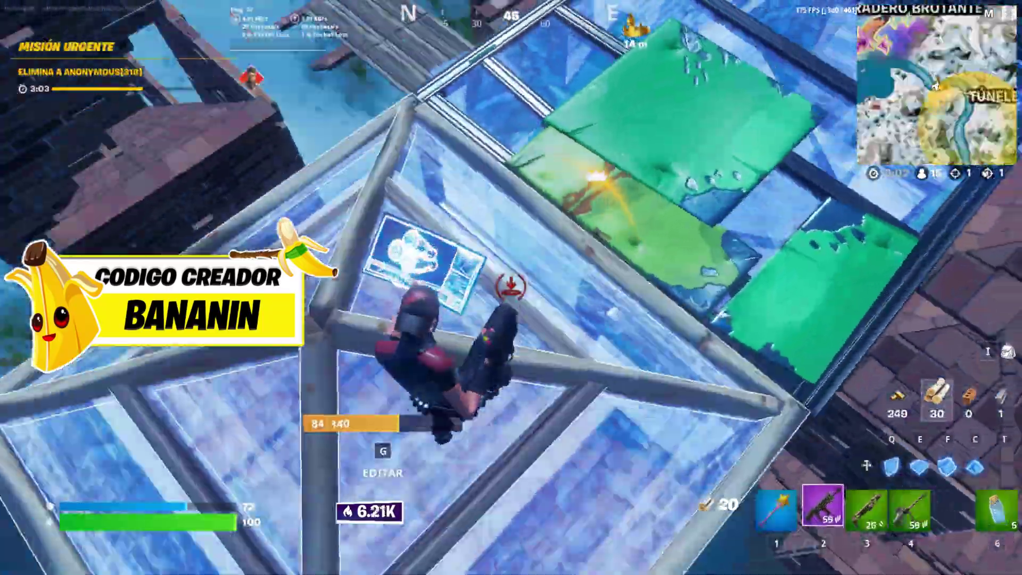
key("2")
left_click(511, 288)
left_click(511, 288)
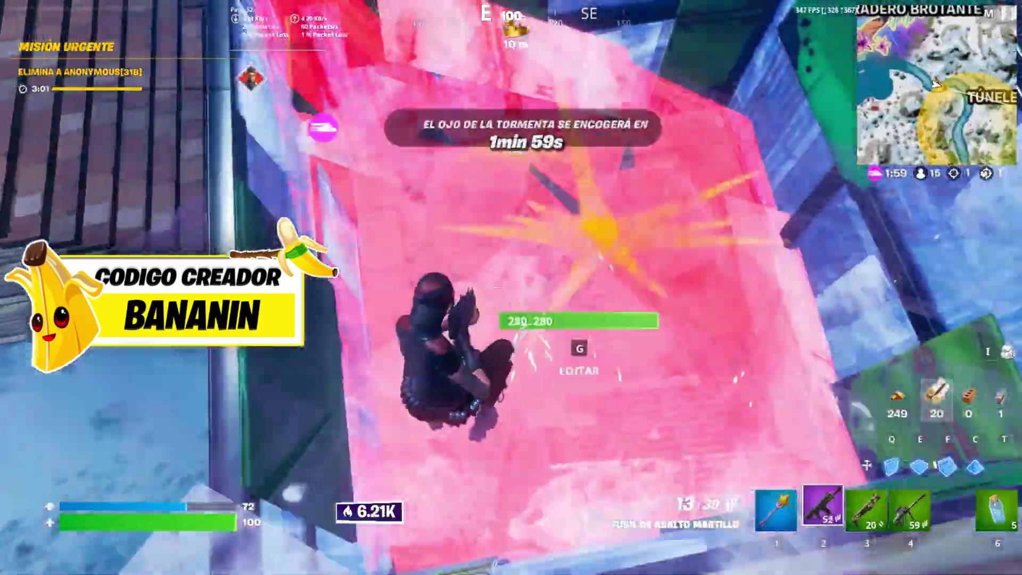
Place wood cover and alternate shotgun and rifle fire until the opponent is eliminated.
key("f")
left_click(511, 287)
key("3")
left_click(511, 287)
key("4")
left_click(511, 288)
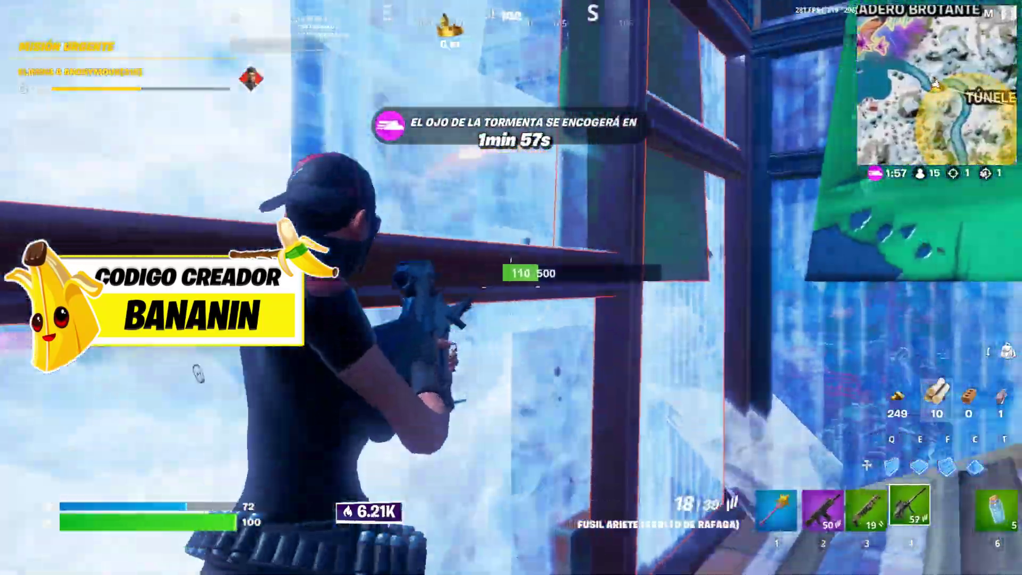
key("3")
left_click(511, 288)
key("2")
left_click(511, 287)
left_click(511, 287)
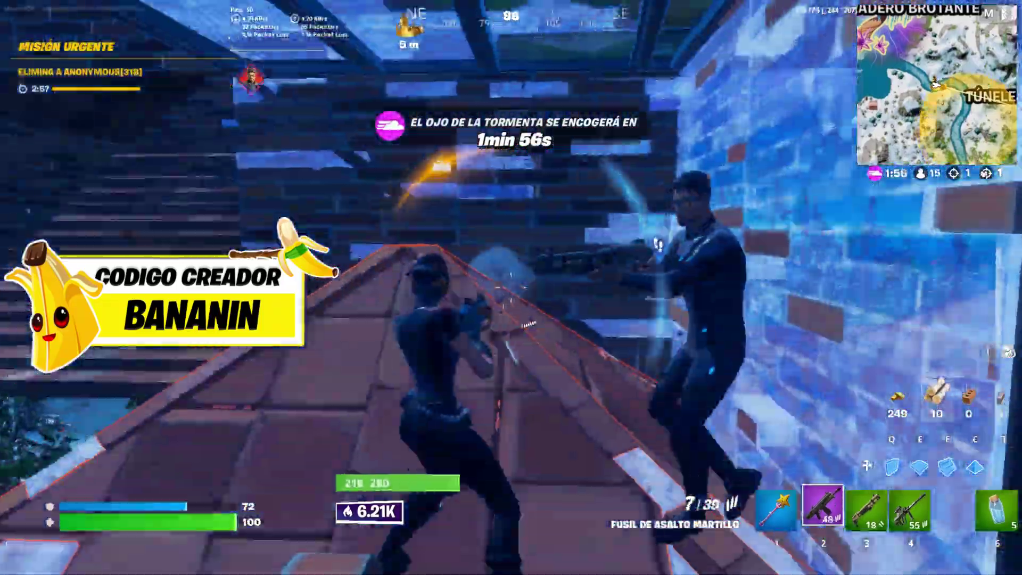
key("3")
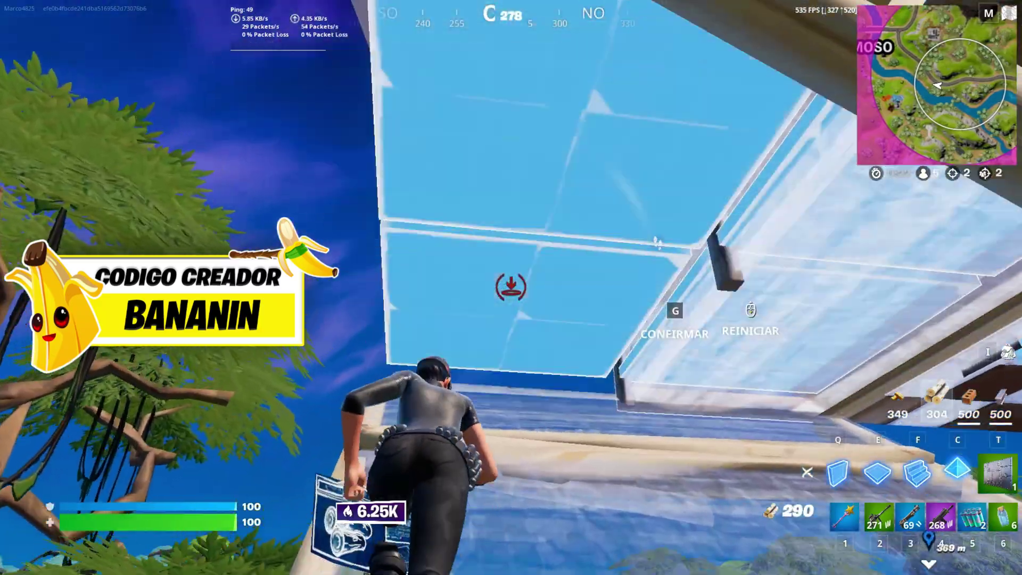
Build pieces around the character, edit a wall, and swing the pickaxe.
left_click(511, 287)
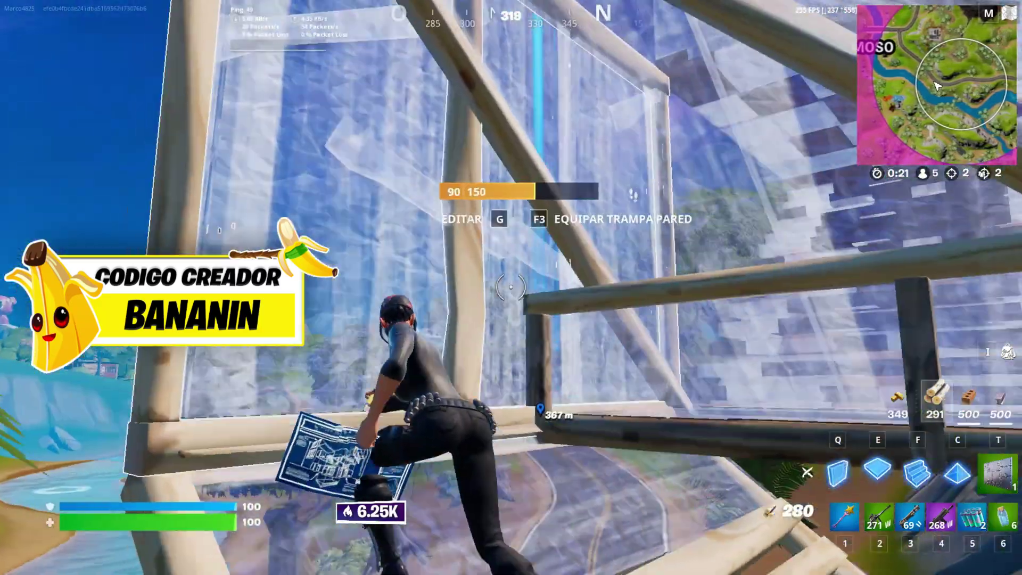
key("g")
key("g")
left_click(511, 288)
key("2")
key("1")
left_click(511, 288)
key("3")
key("1")
left_click(511, 288)
Build wood walls and pieces while turning, then hit the brick wall with the pickaxe.
key("q")
left_click(512, 287)
key("3")
key("q")
left_click(511, 287)
key("e")
left_click(511, 288)
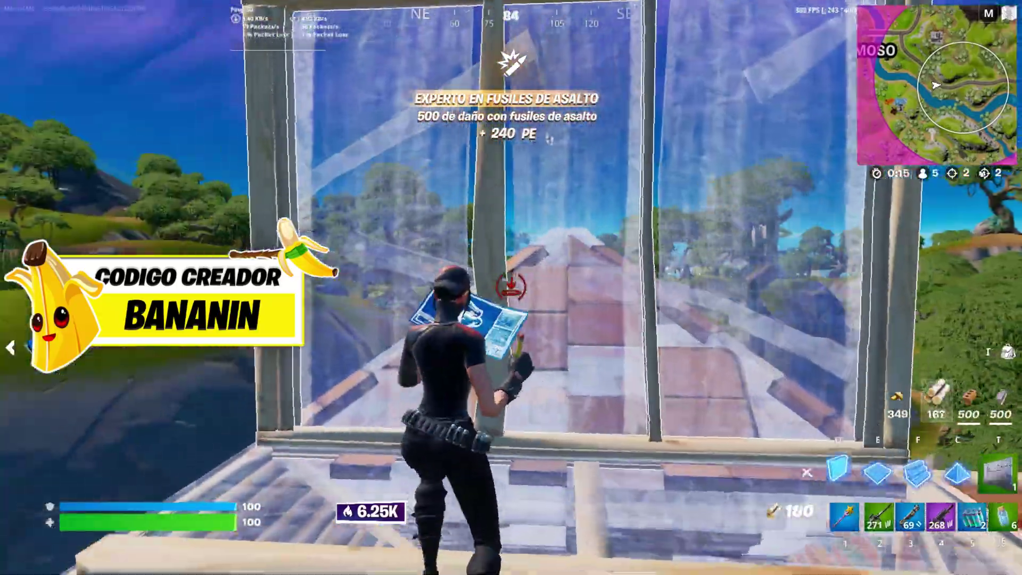
key("f")
left_click(511, 288)
key("1")
left_click(512, 288)
left_click(511, 287)
Edit the new wall open, rebuild a wood wall, and ready the shotgun.
key("q")
left_click(511, 287)
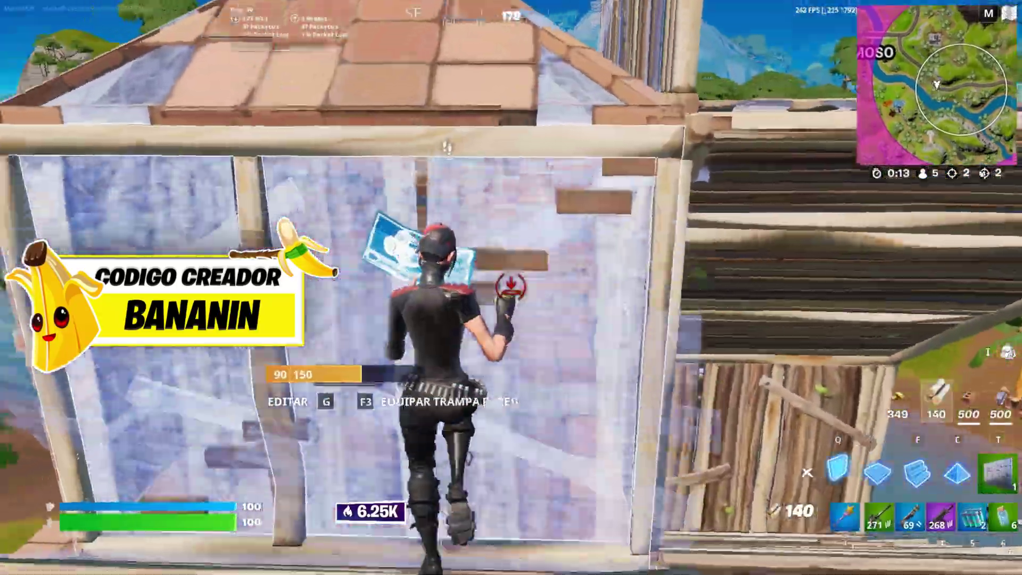
key("g")
left_click(512, 287)
key("3")
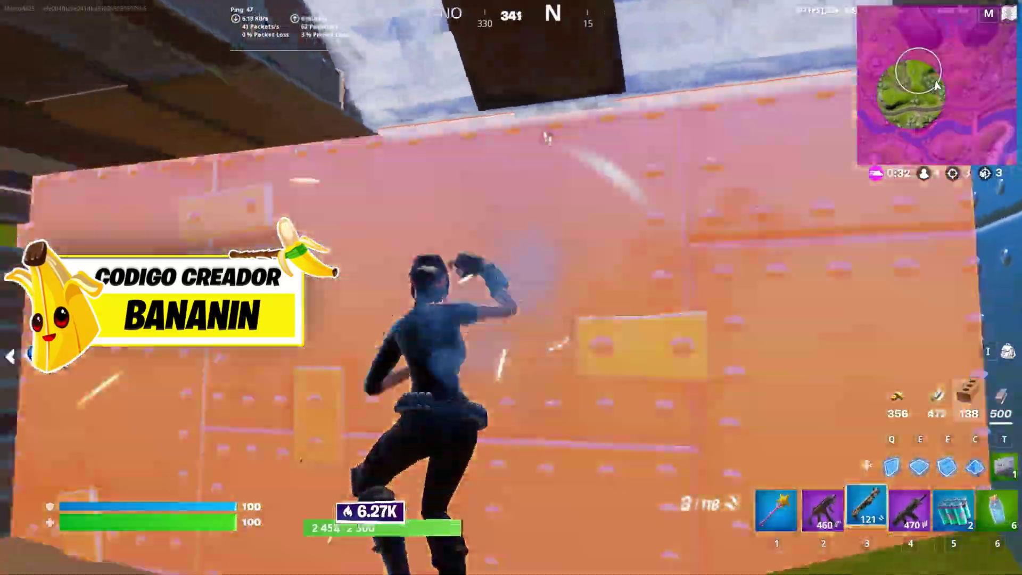
key("1")
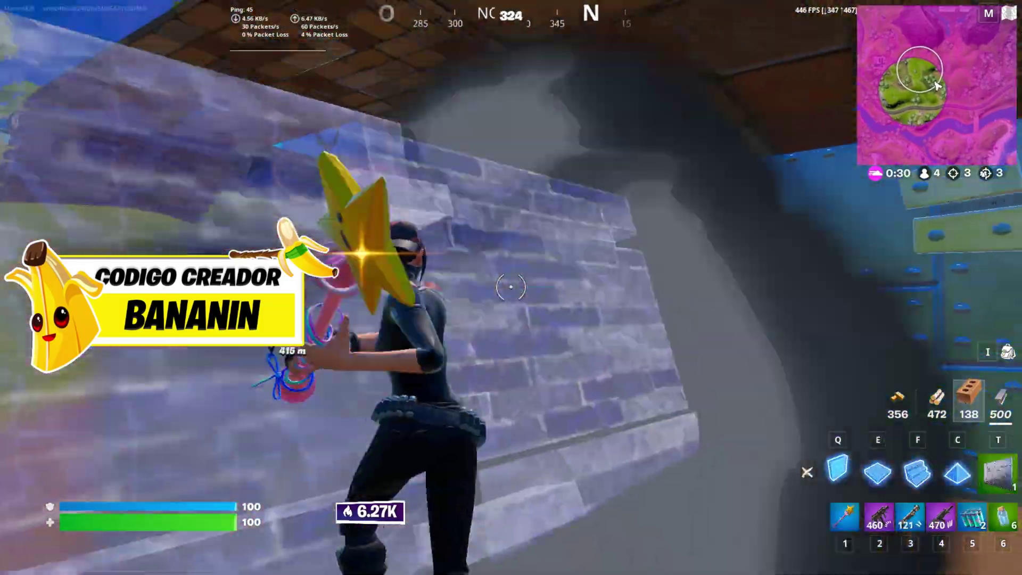
Place a brick cone, then break the brick wall with the pickaxe.
left_click(511, 287)
key("c")
left_click(512, 288)
key("1")
left_click(511, 287)
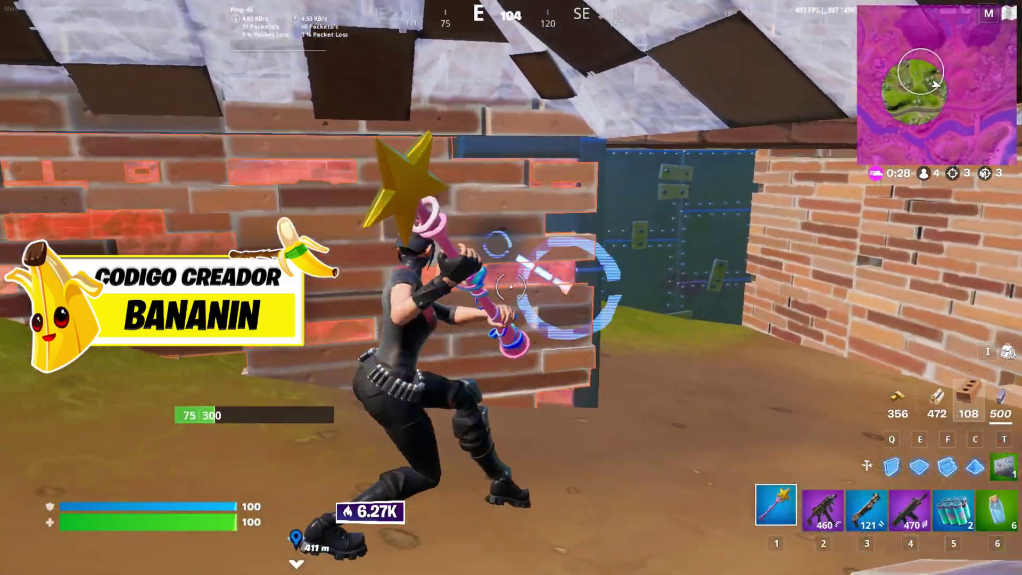
left_click(511, 287)
Keep breaking the brick wall with the pickaxe and bring out the shotgun.
key("q")
key("3")
key("1")
left_click(511, 287)
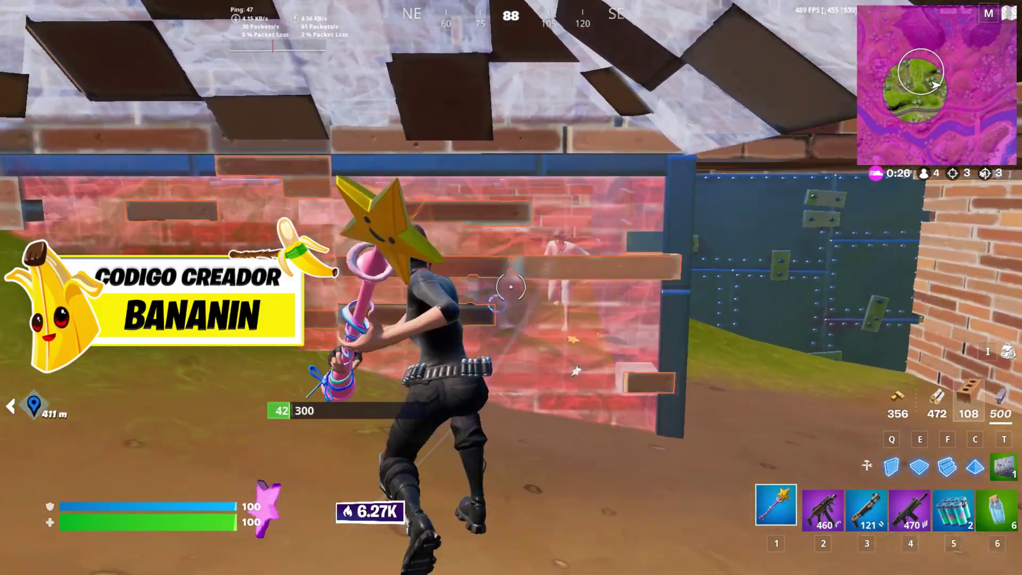
key("g")
key("3")
left_click(511, 288)
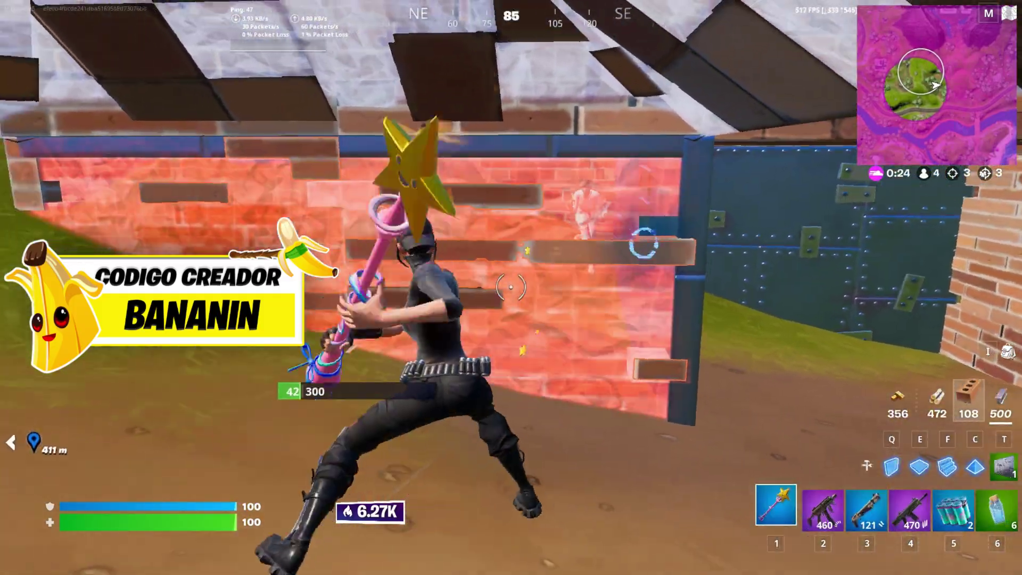
key("q")
key("3")
Shoot the final opponent with shotgun and SMG, placing brick walls, for the No. 1 win.
left_click(511, 287)
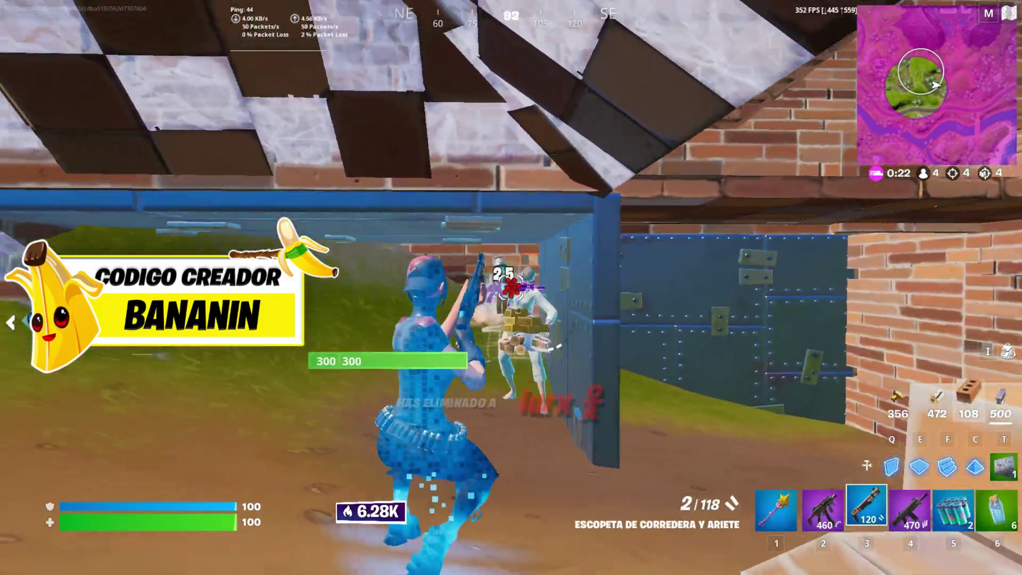
key("4")
left_click(511, 287)
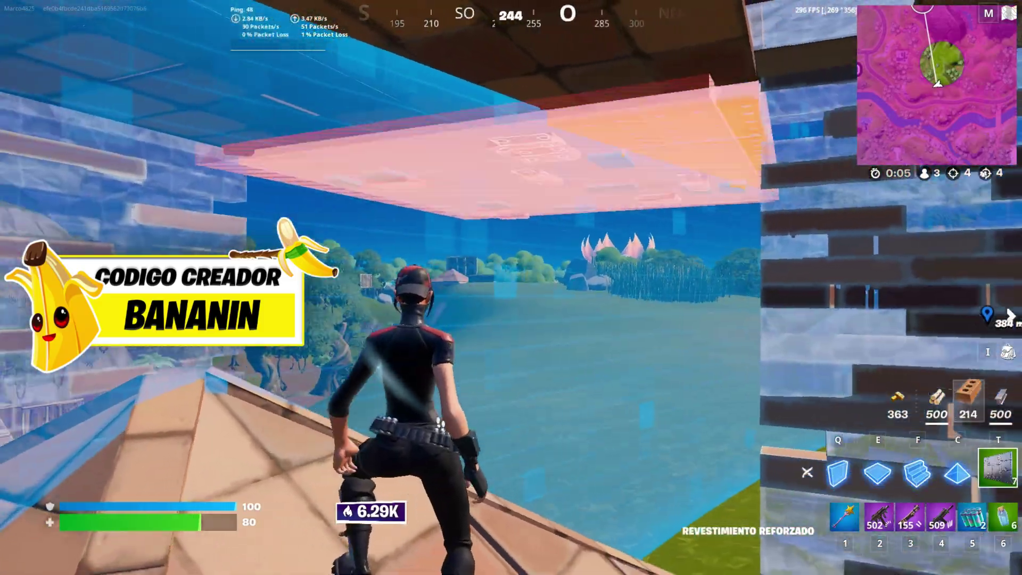
left_click(511, 288)
key("3")
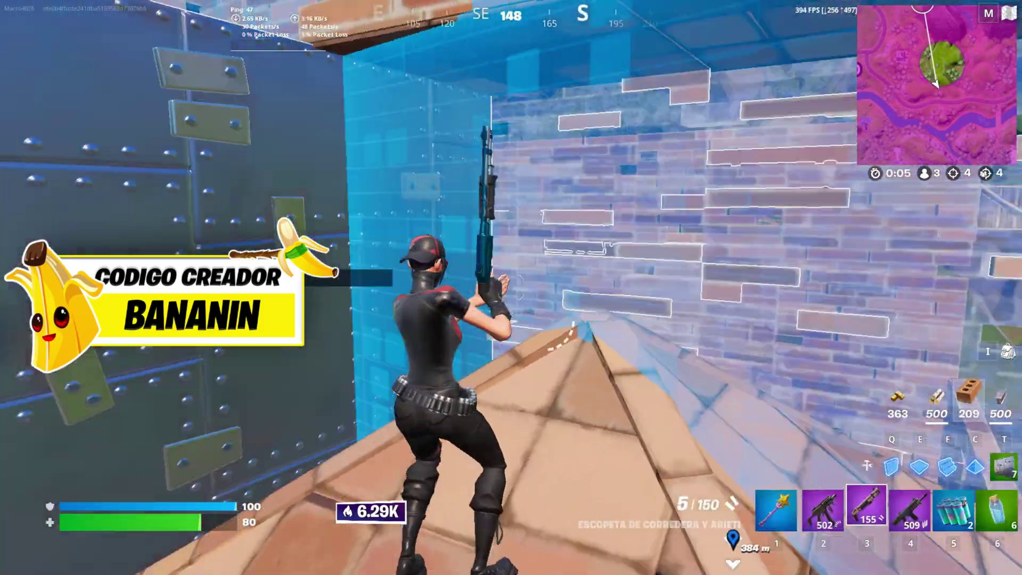
key("g")
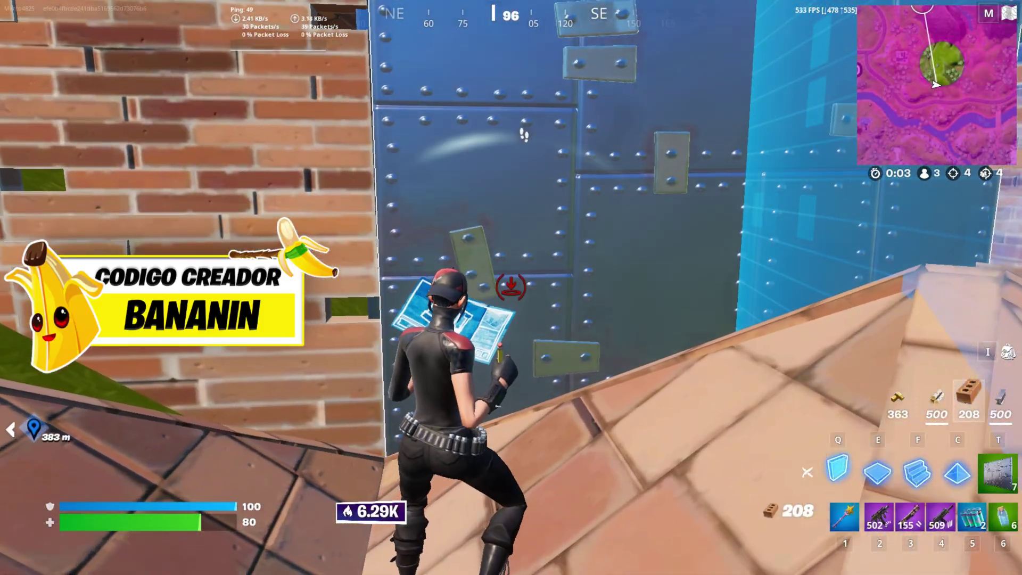
left_click(511, 287)
key("q")
left_click(512, 288)
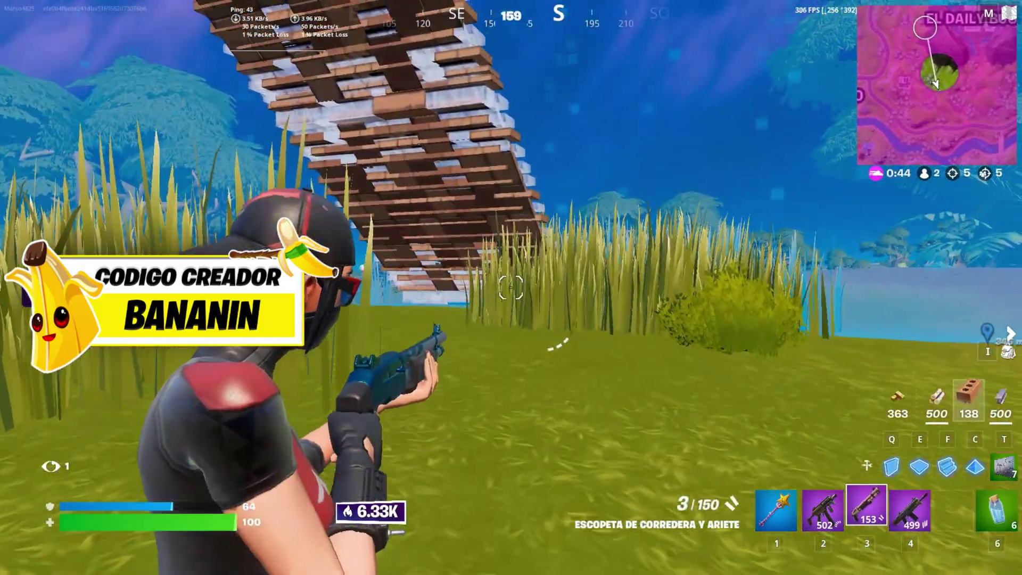
left_click(512, 288)
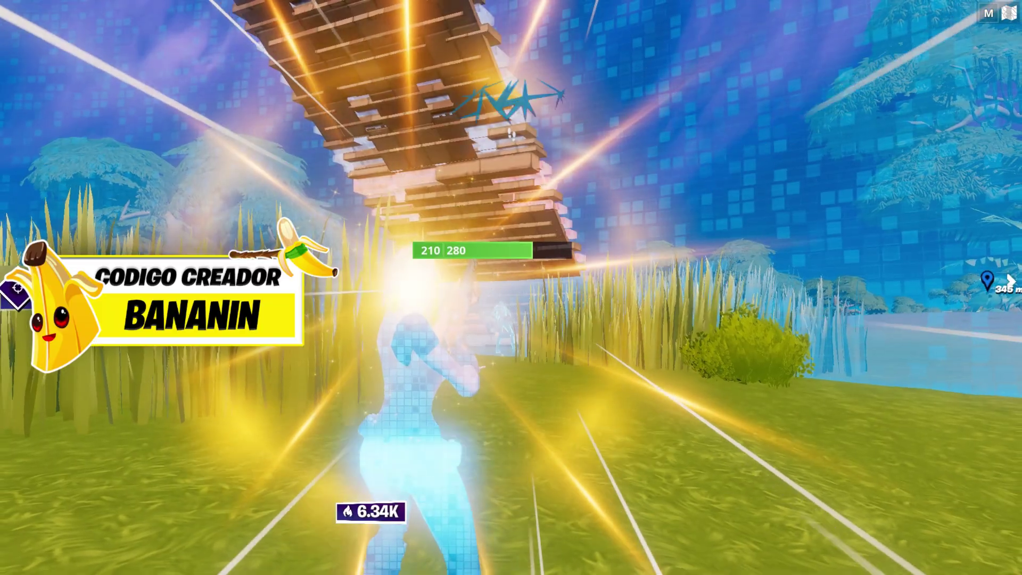